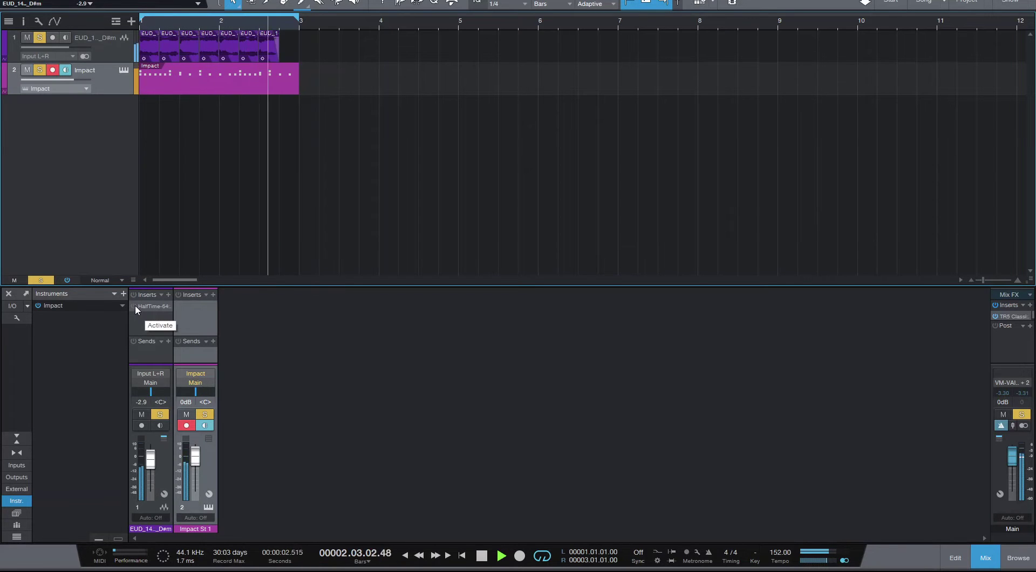
- Switch on the guitar track's HalfTime insert and raise its fader to about -1.3 dB
left_click(135, 304)
left_click_drag(155, 457, 155, 455)
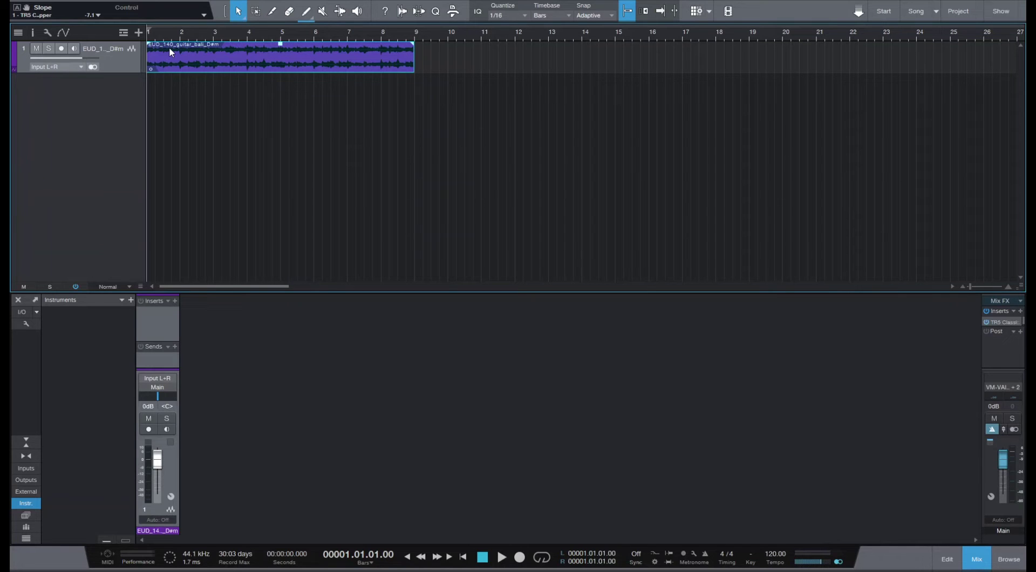
- Raise the song tempo from 120 to 140 BPM
left_click_drag(774, 563, 778, 557)
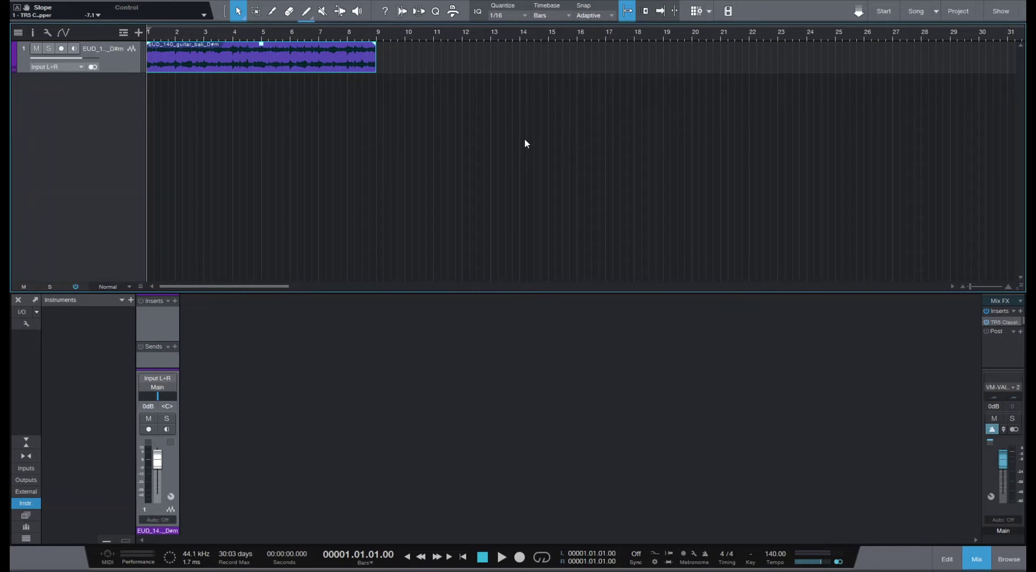
left_click(524, 15)
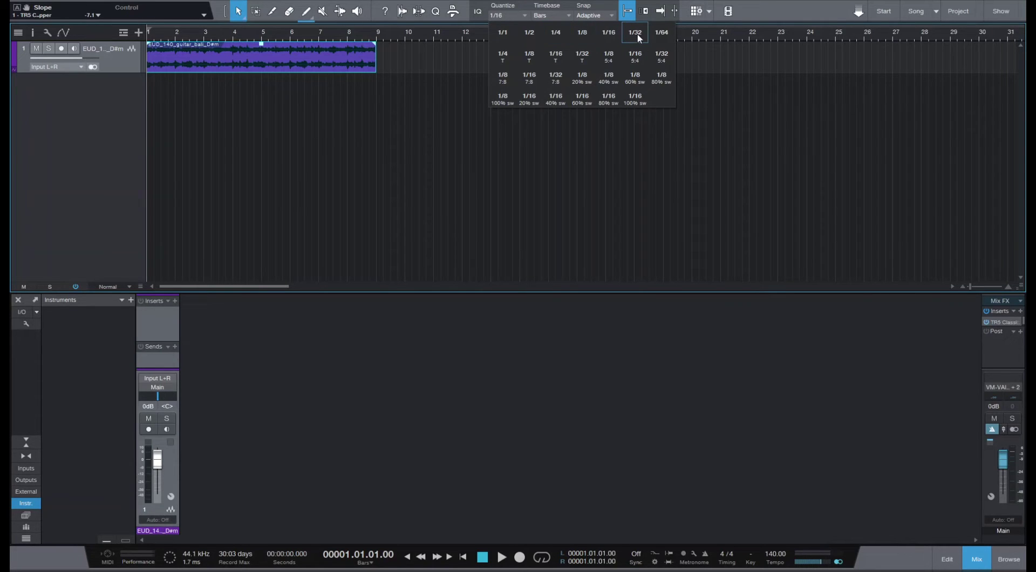
- Set Quantize to 1/4 and use Split at Grid to cut the guitar loop into quarter-note slices
left_click(556, 33)
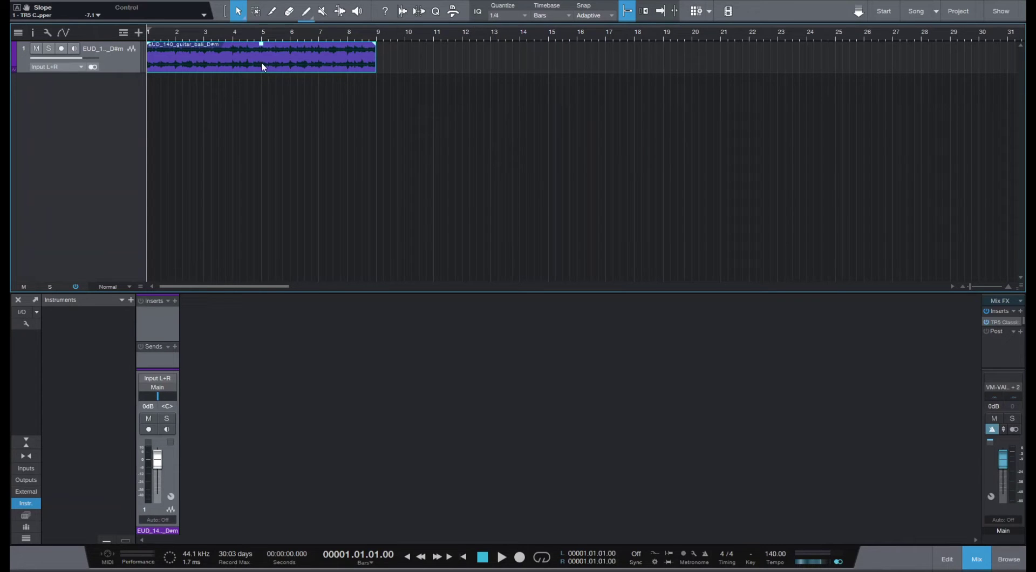
right_click(236, 60)
mouse_move(313, 273)
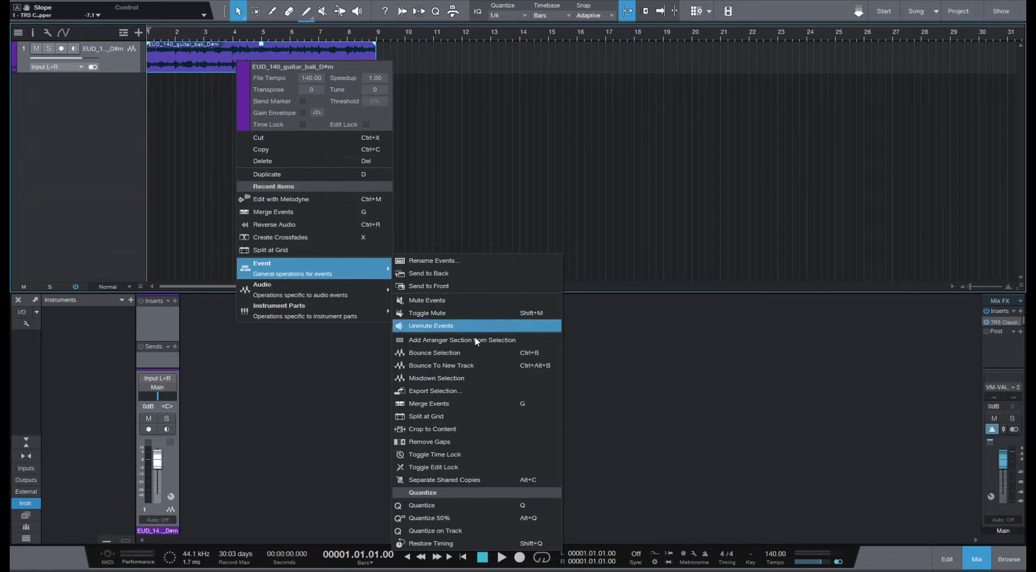
left_click(426, 417)
left_click_drag(198, 38, 243, 49)
left_click_drag(189, 287, 171, 287)
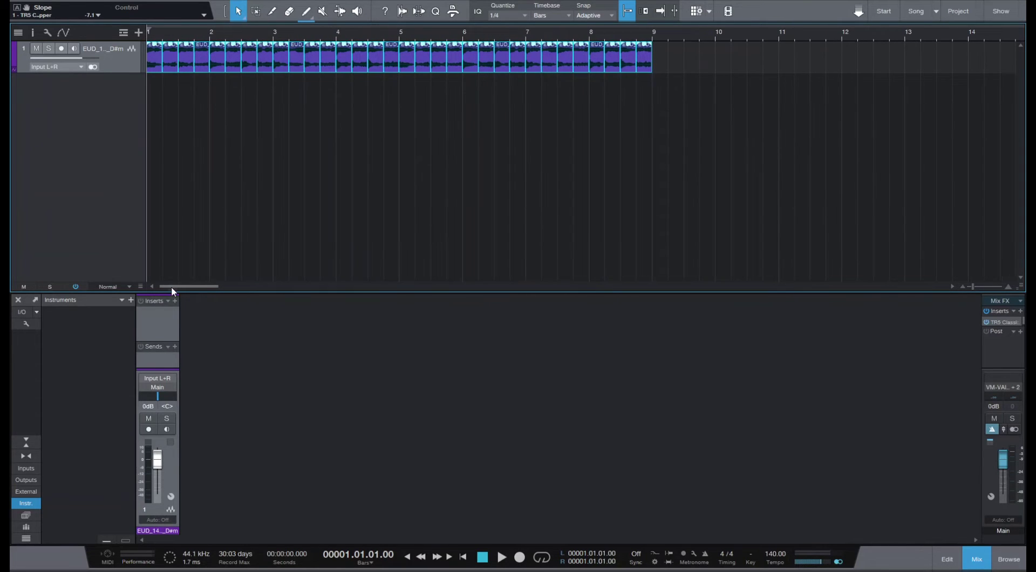
- Add a SampleOne instrument track and load the guitar slices into it as samples
left_click(1017, 564)
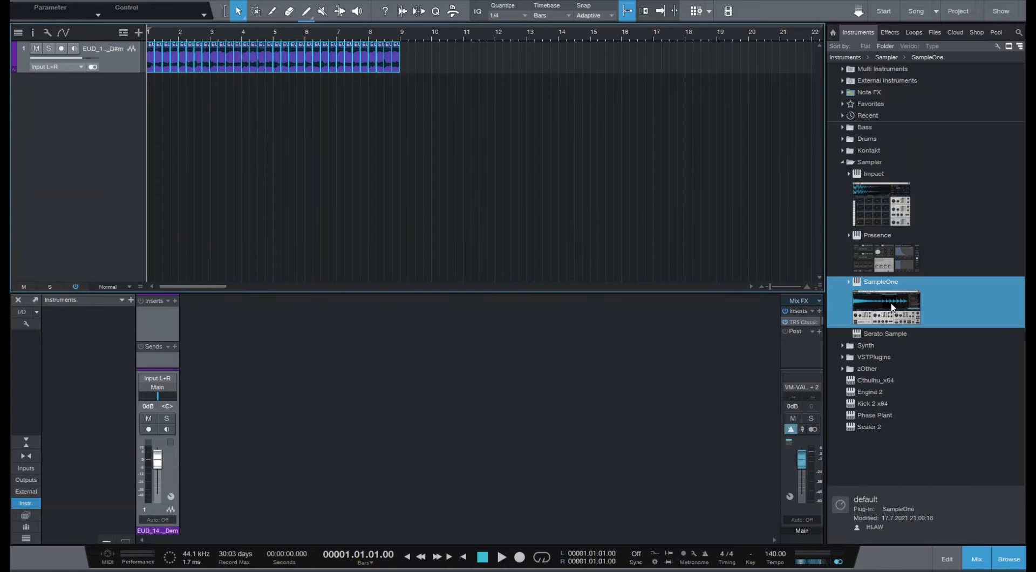
left_click_drag(892, 308, 95, 173)
left_click(422, 89)
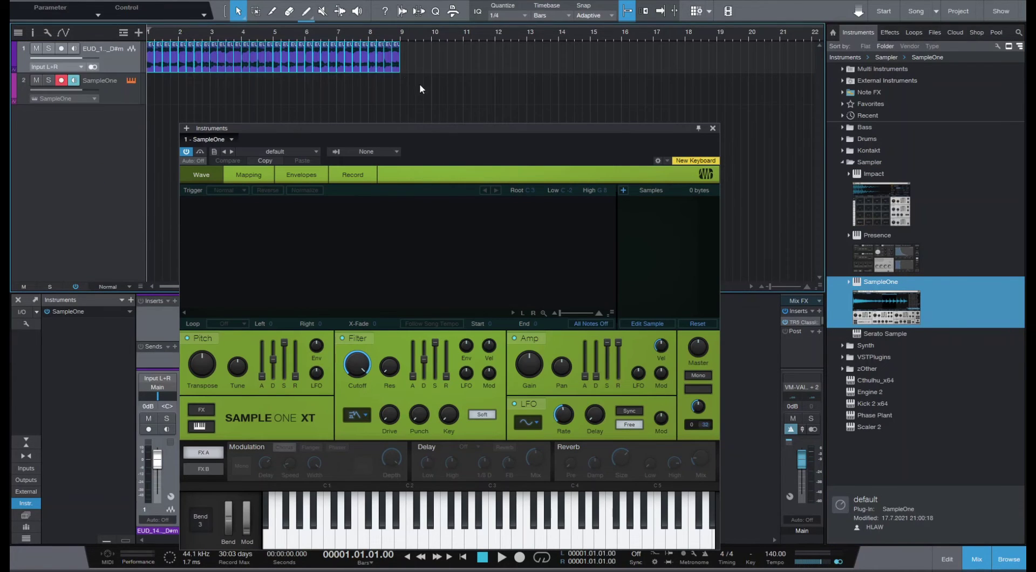
left_click_drag(364, 71, 414, 259)
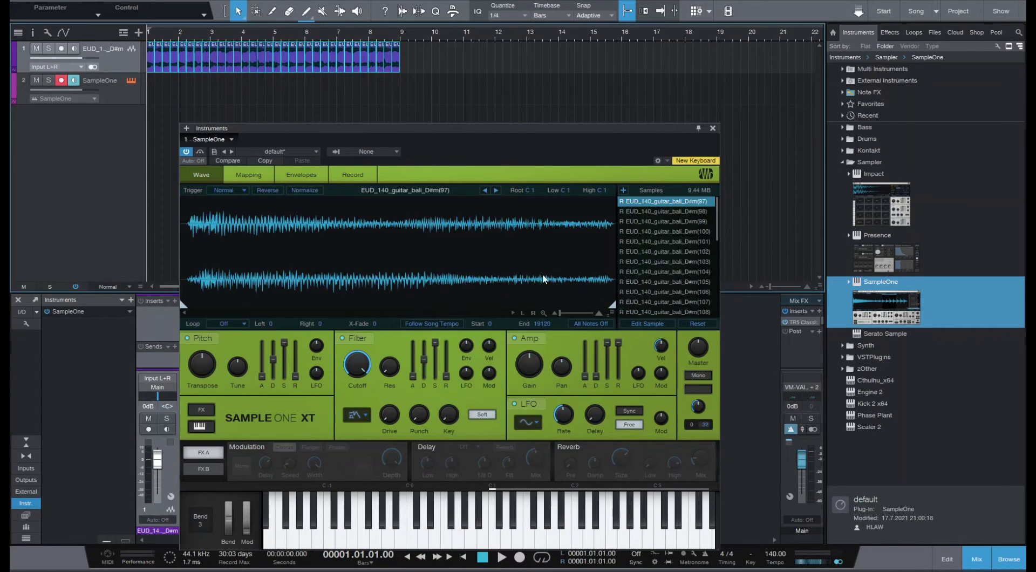
- Enable Mono playback in SampleOne's Master section
scroll(664, 210, "down", 6)
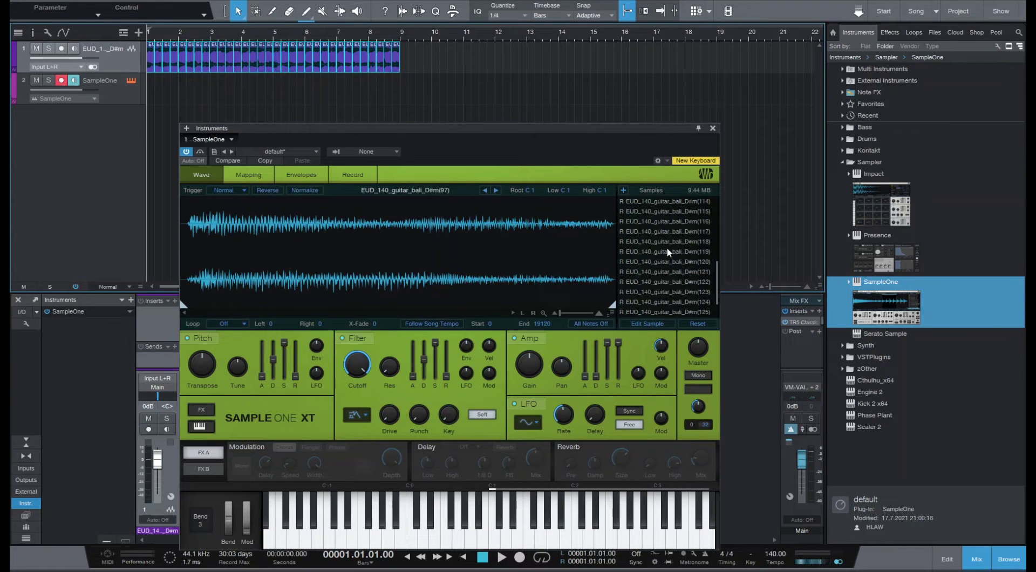
scroll(691, 281, "up", 7)
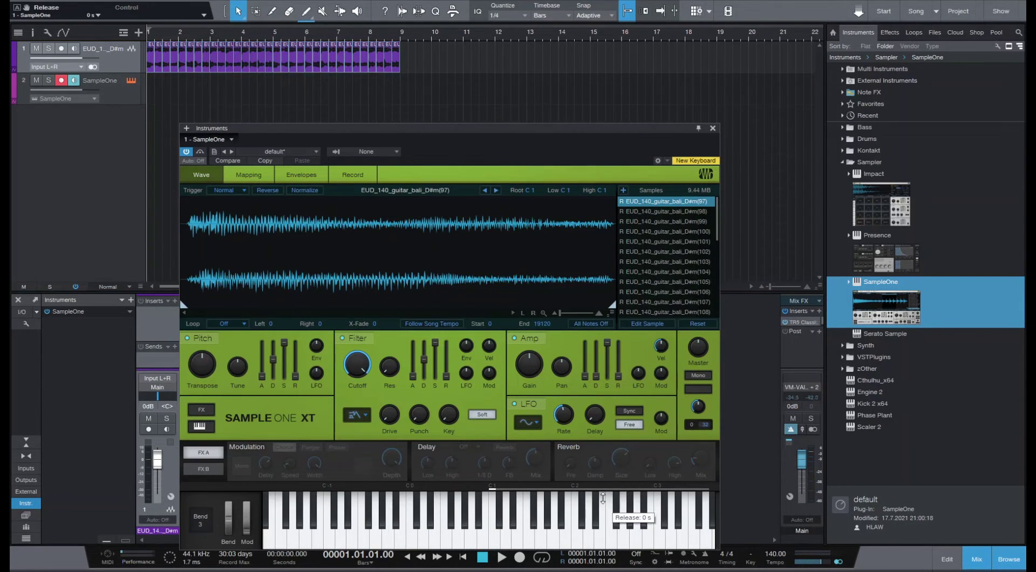
left_click(698, 375)
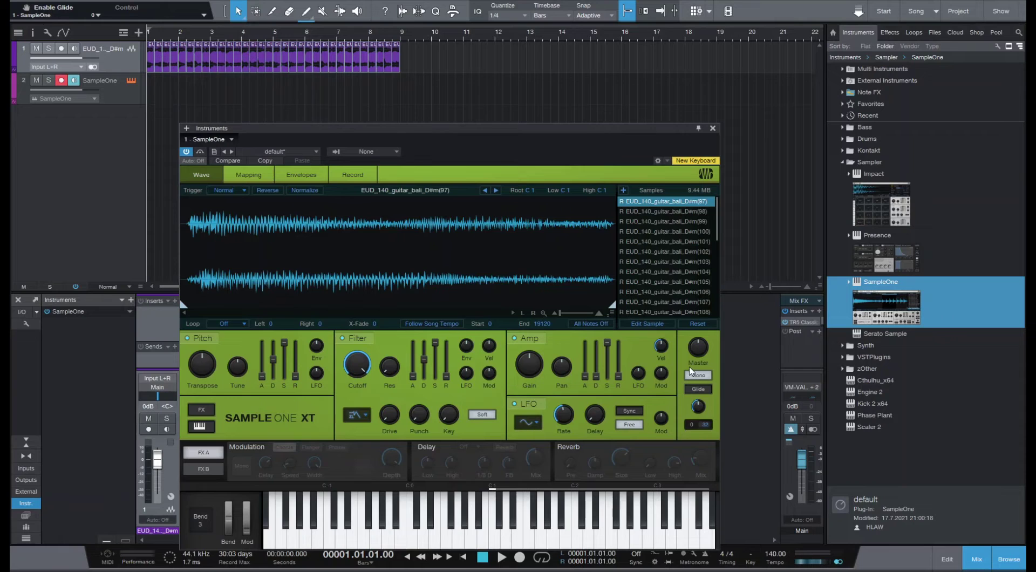
left_click(699, 376)
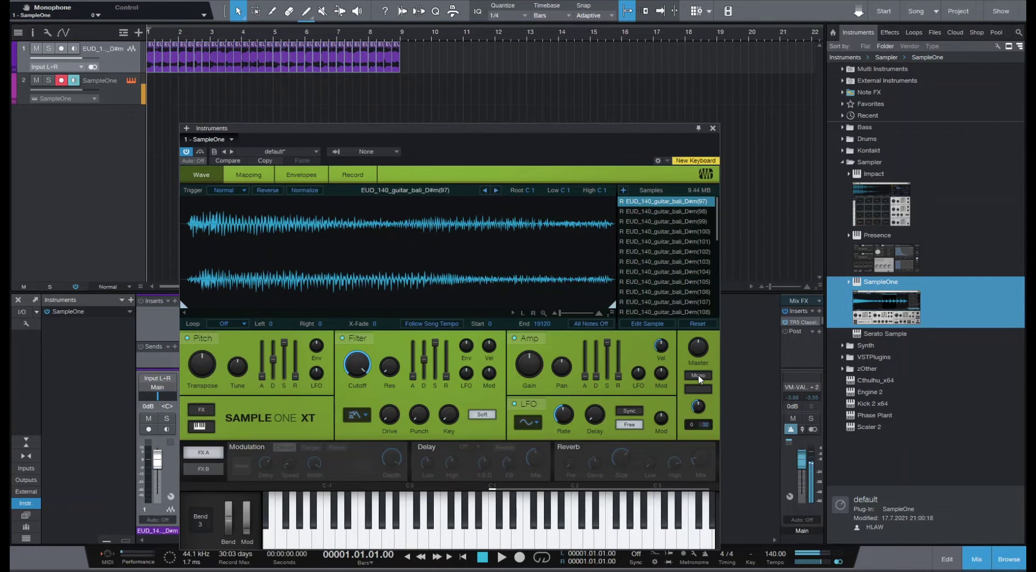
left_click(698, 376)
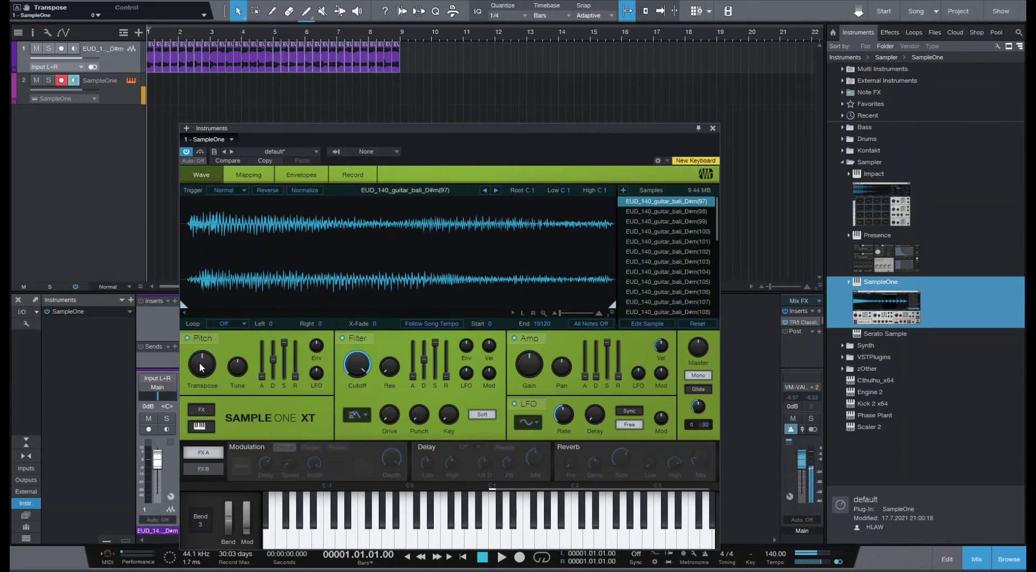
- Select all slices and mute the original guitar track
key("ctrl+a")
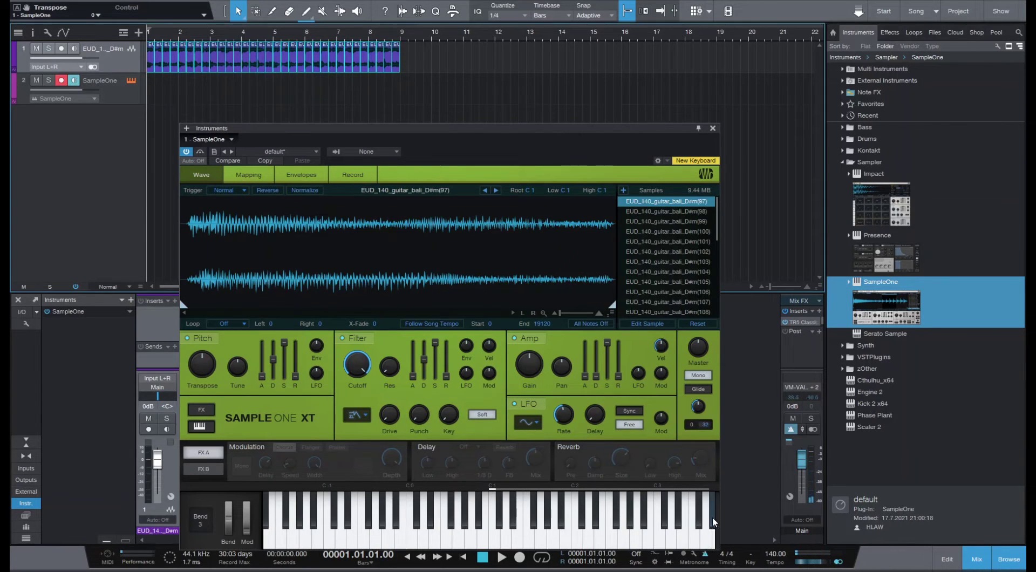
key("f")
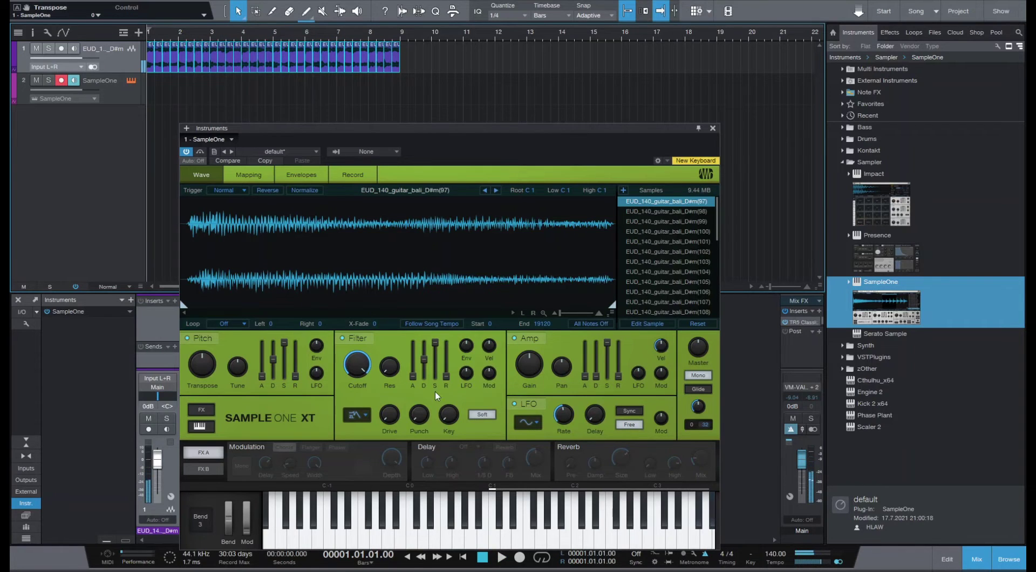
left_click(36, 48)
- Play and stop the song to audition it, then close the SampleOne editor
key("space")
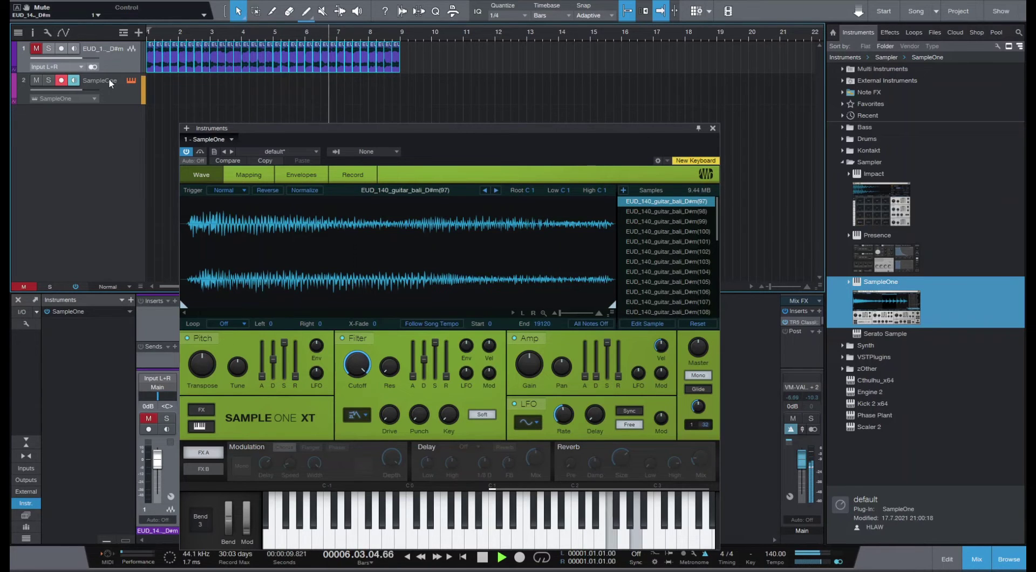
key("space")
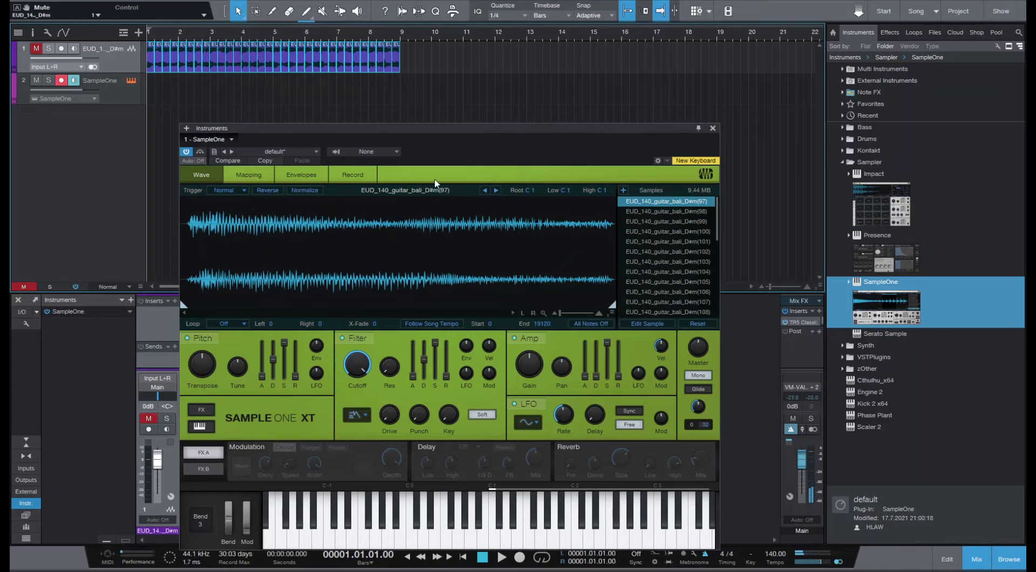
left_click_drag(463, 139, 464, 102)
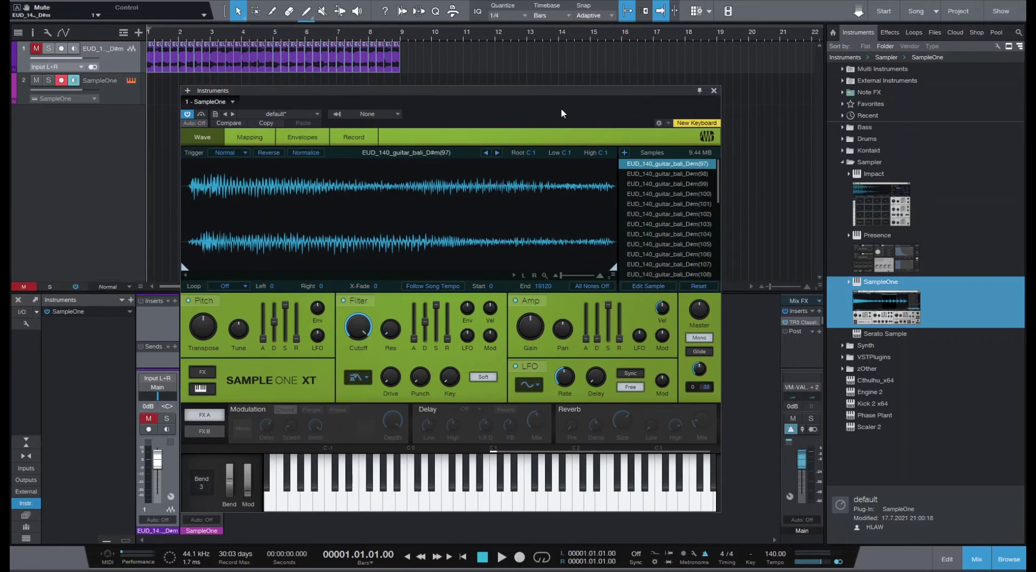
left_click(713, 91)
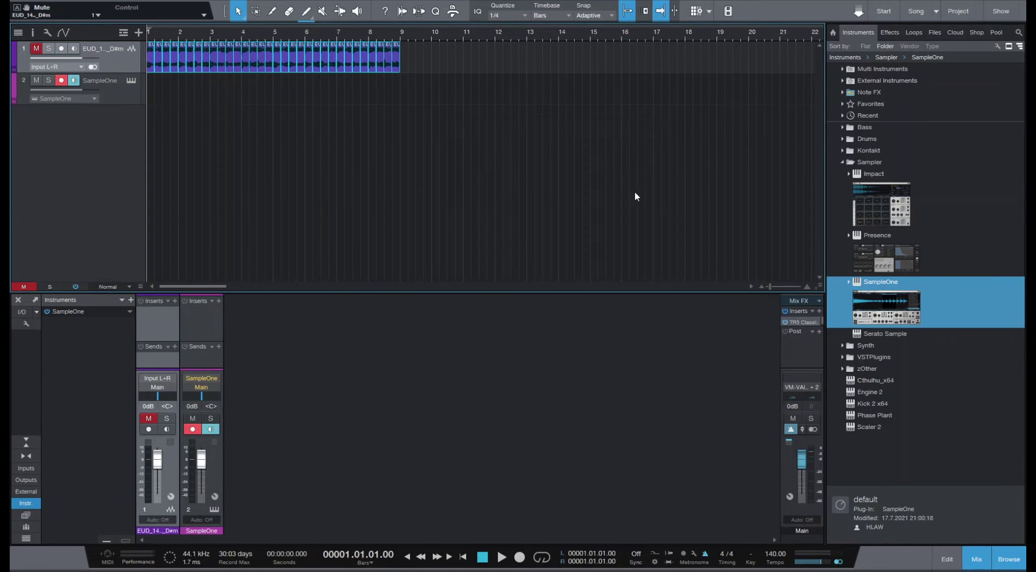
- Remove the SampleOne track together with its instrument
left_click(875, 335)
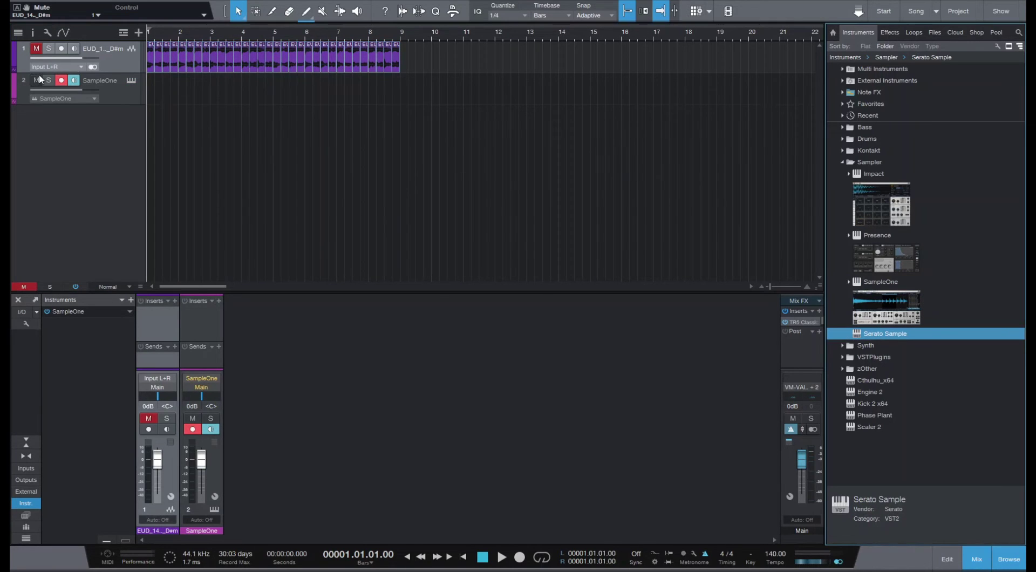
right_click(144, 92)
left_click(222, 148)
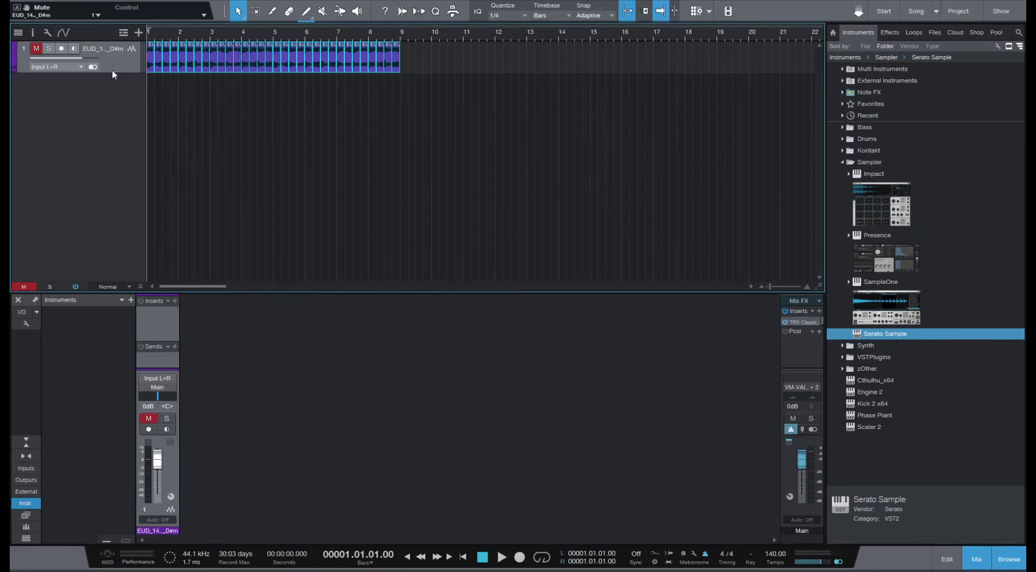
- Enable an extra snapping option, nudge the last guitar slice earlier, and hide the browser
left_click_drag(173, 34, 205, 59)
key("w")
key("w")
key("w")
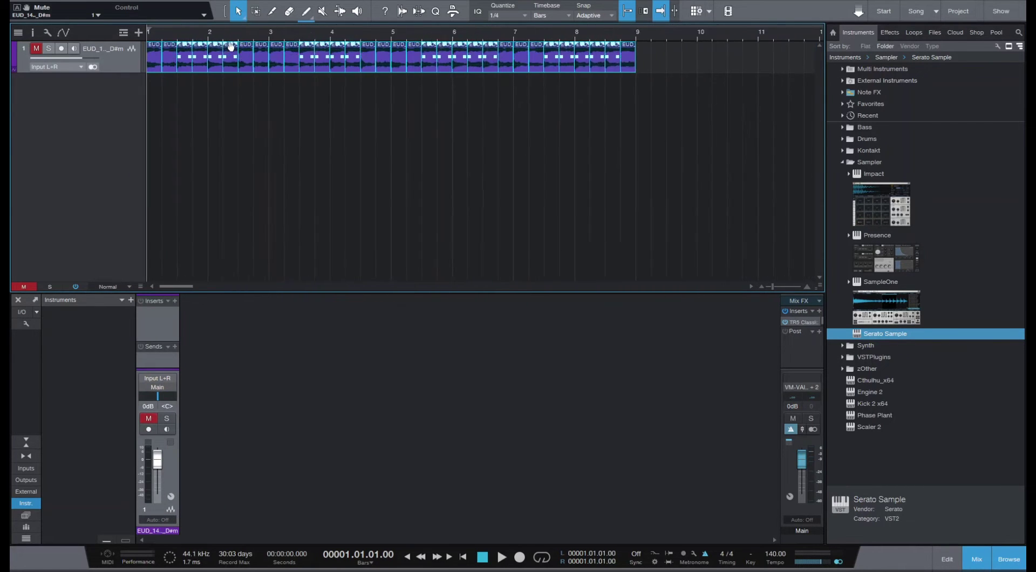
left_click(645, 13)
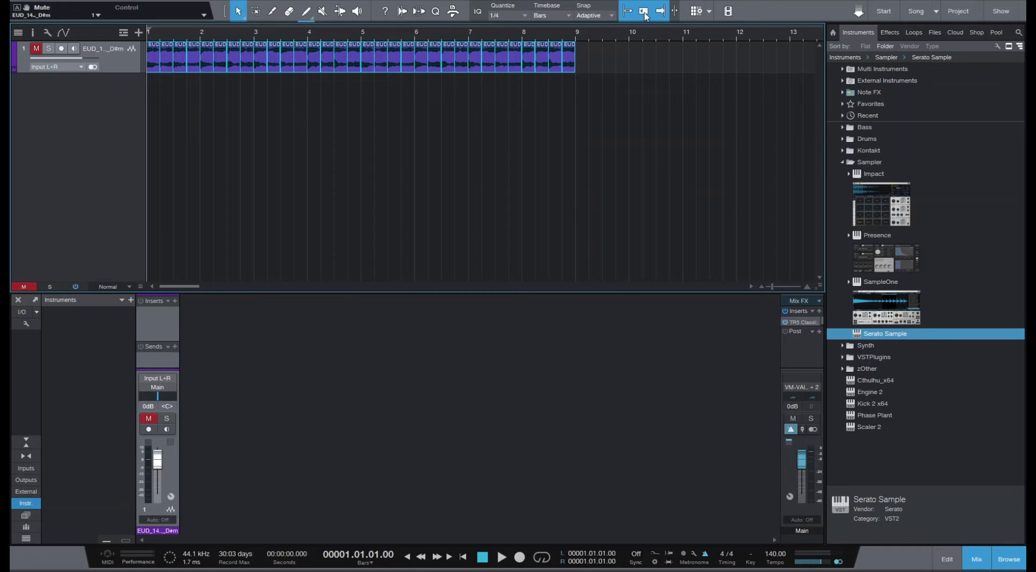
key("e")
key("e")
key("e")
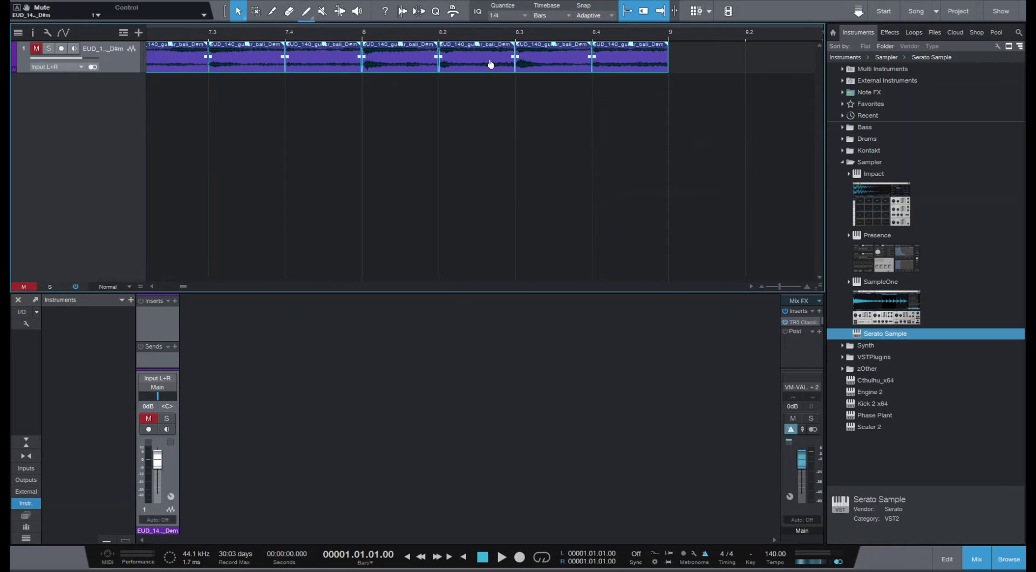
key("e")
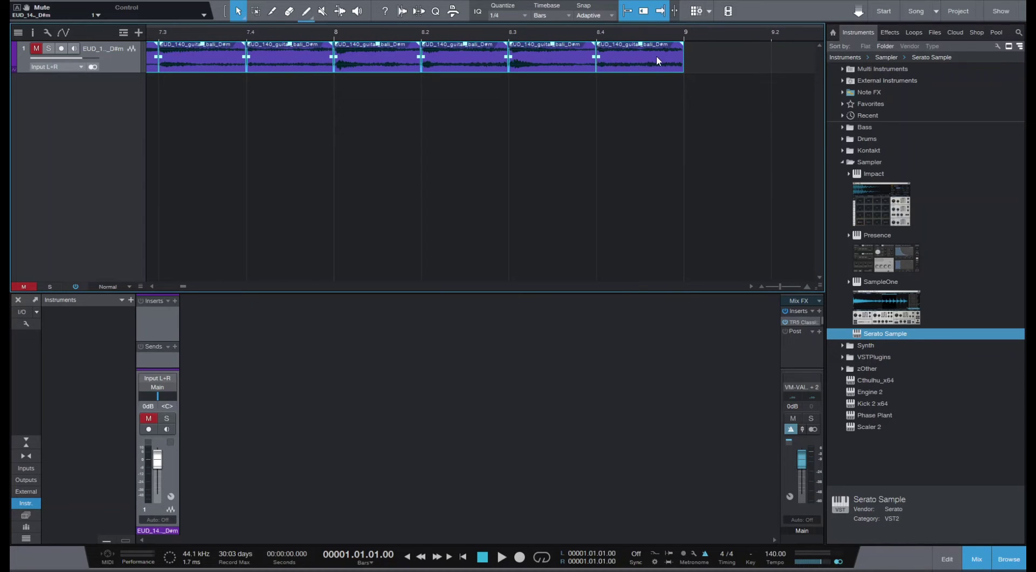
left_click(621, 39)
left_click(721, 76)
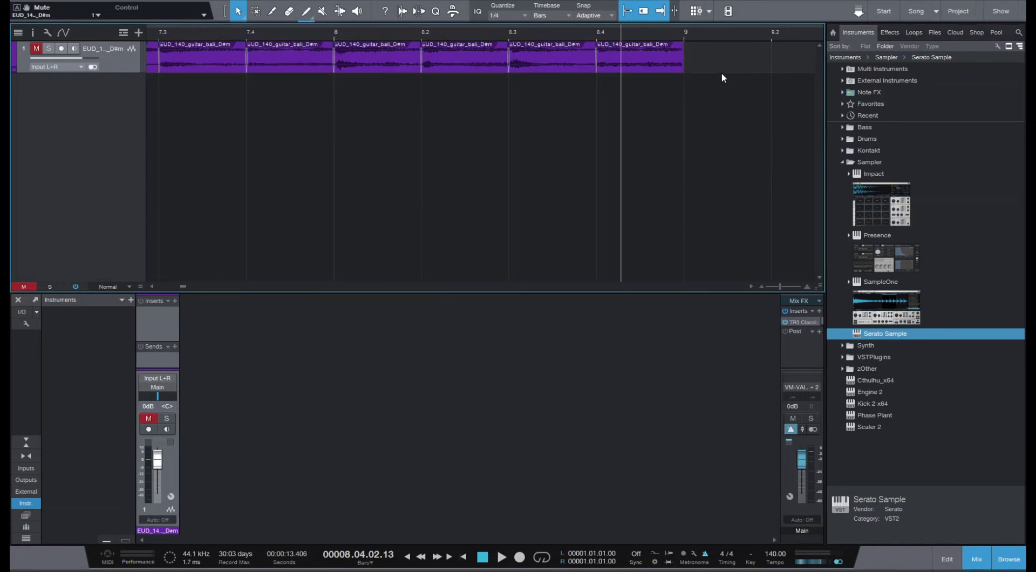
left_click_drag(669, 62, 578, 60)
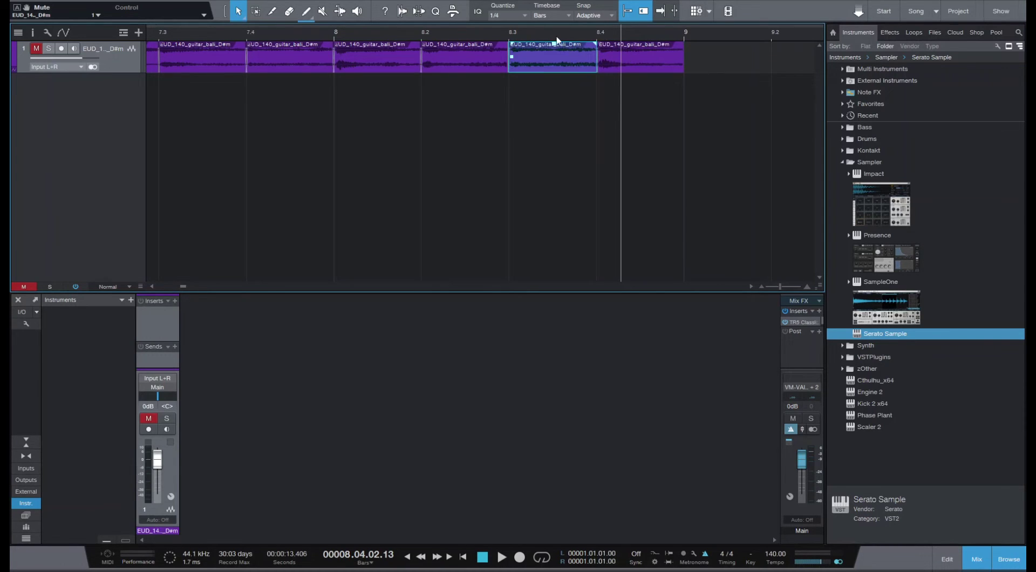
left_click_drag(560, 34, 491, 449)
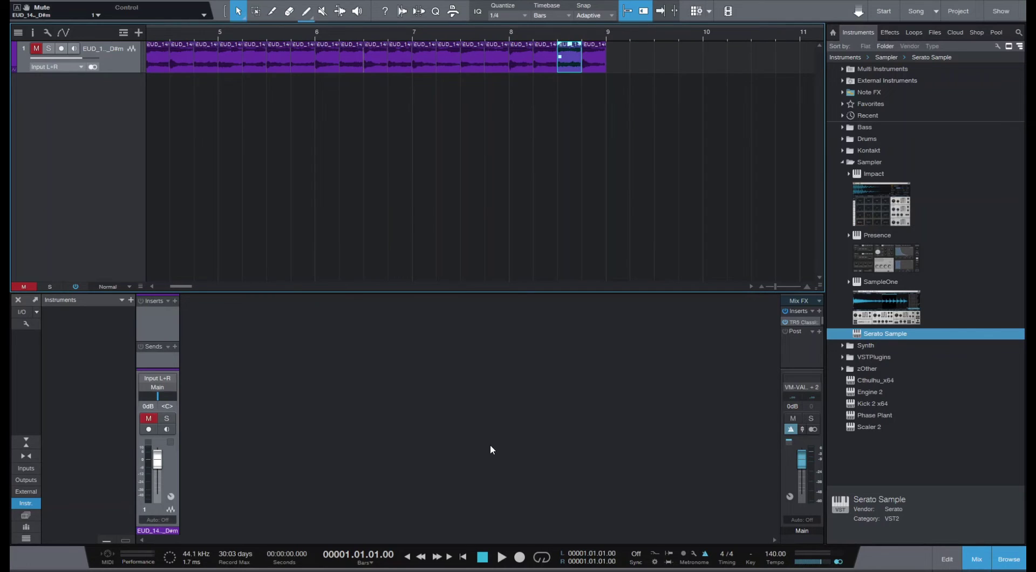
left_click(1009, 557)
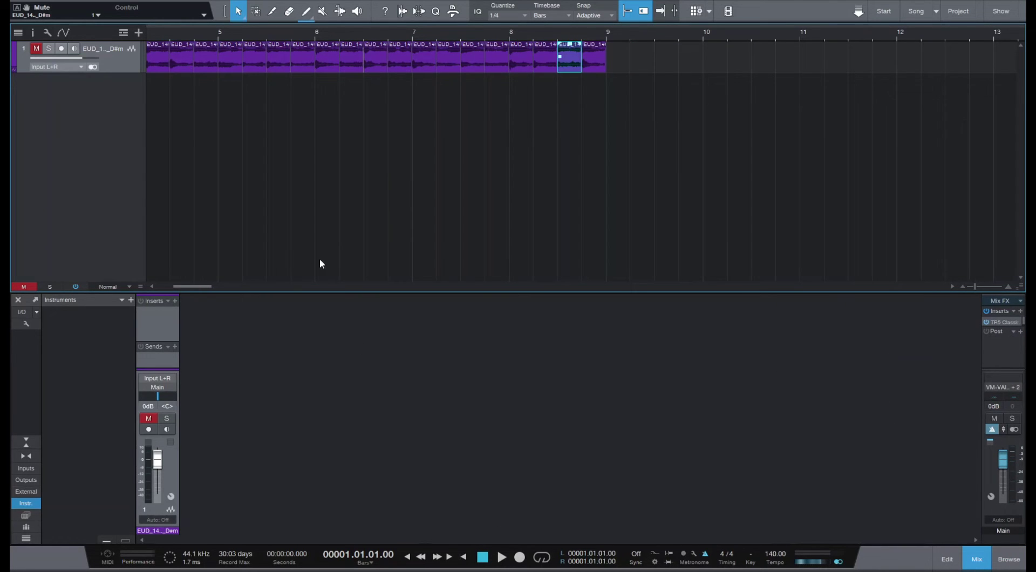
- Unmute the guitar track
left_click_drag(198, 287, 183, 287)
key("e")
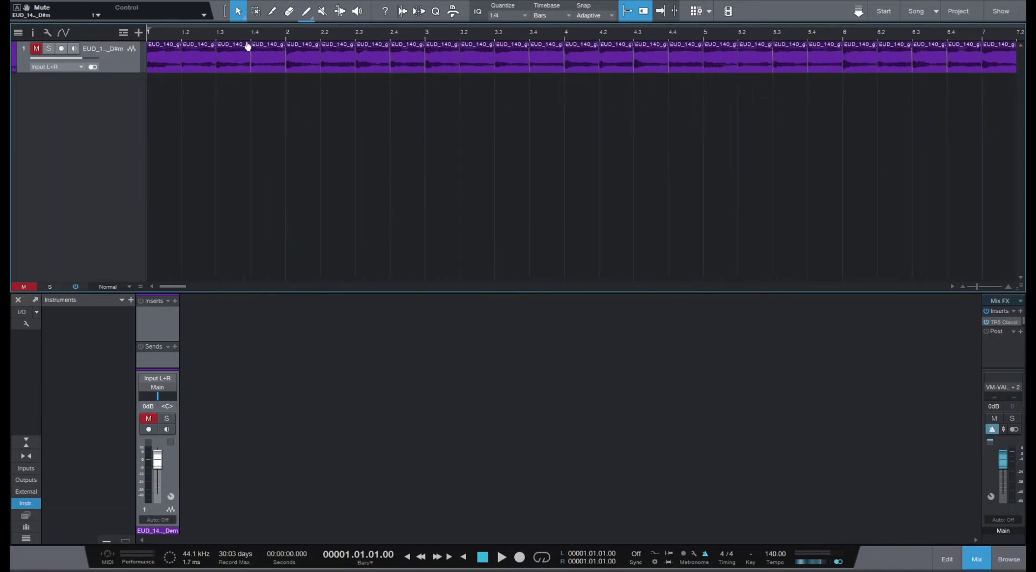
left_click(36, 48)
- Select all guitar slices, transpose them by -5 semitones, and audition the result
right_click(198, 47)
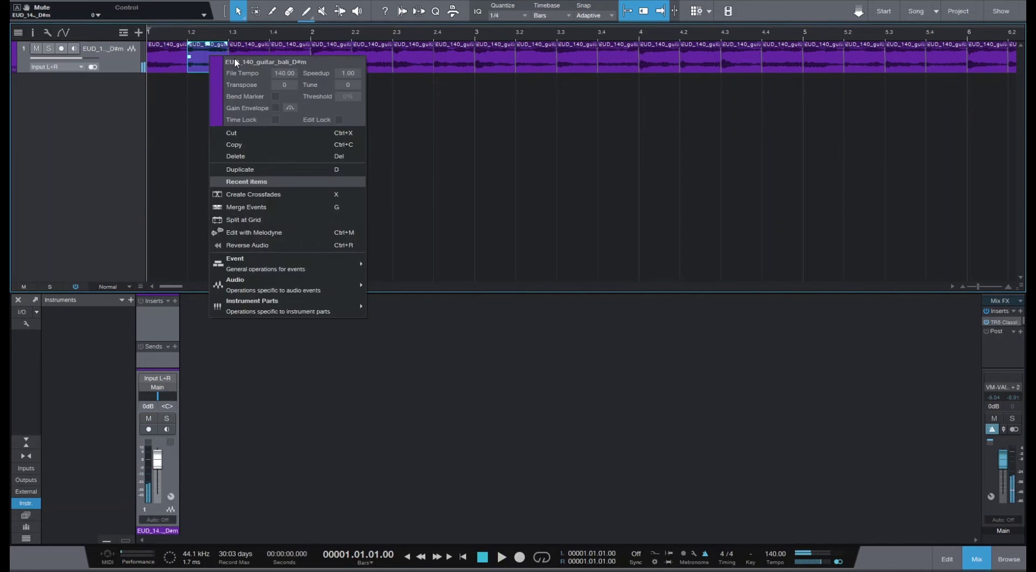
right_click(451, 101)
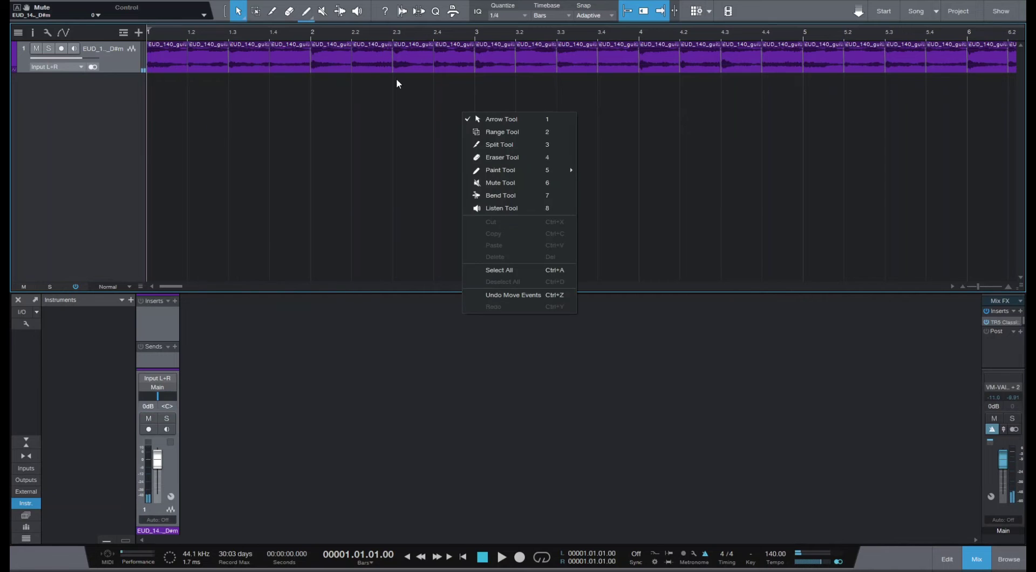
left_click(509, 269)
right_click(280, 60)
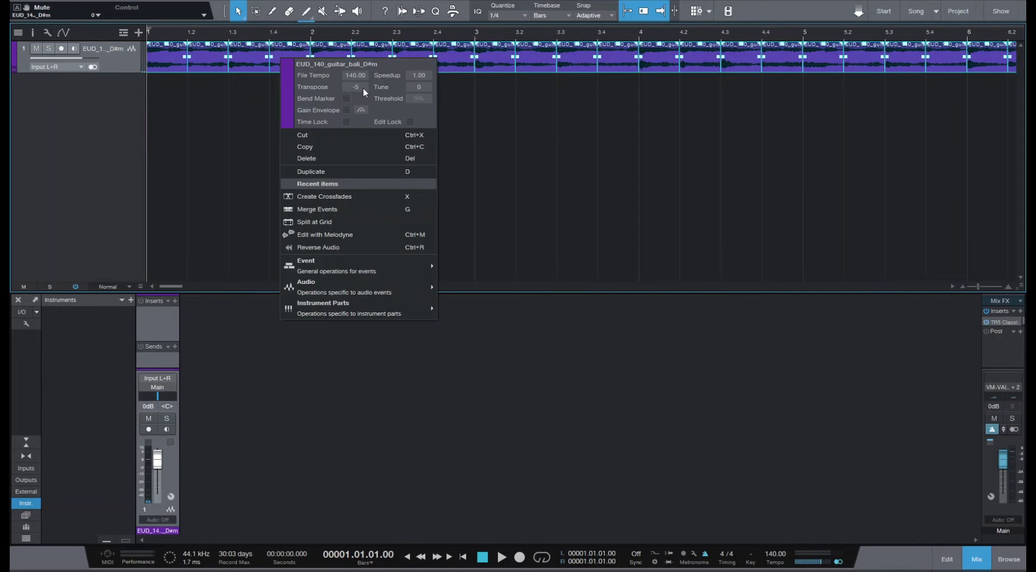
left_click(360, 34)
key("space")
key("space")
left_click(482, 557)
left_click(354, 95)
key("space")
key("space")
key("space")
- Select the first few slices in turn and audition the loop from the song start
left_click(249, 60)
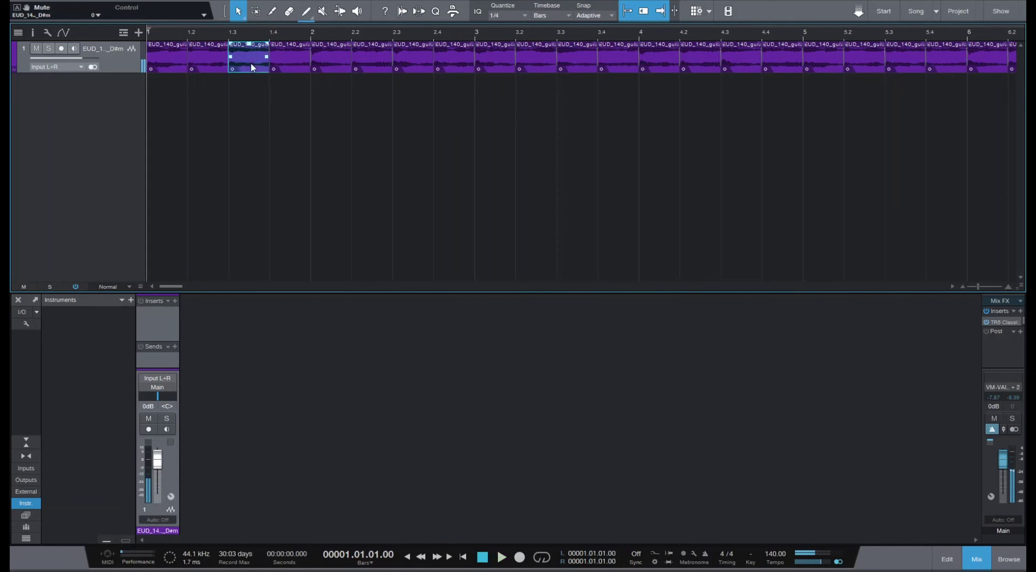
left_click(170, 61)
key("space")
key("space")
key("space")
key("space")
key("space")
left_click(215, 63)
key("space")
key("space")
key("space")
key("space")
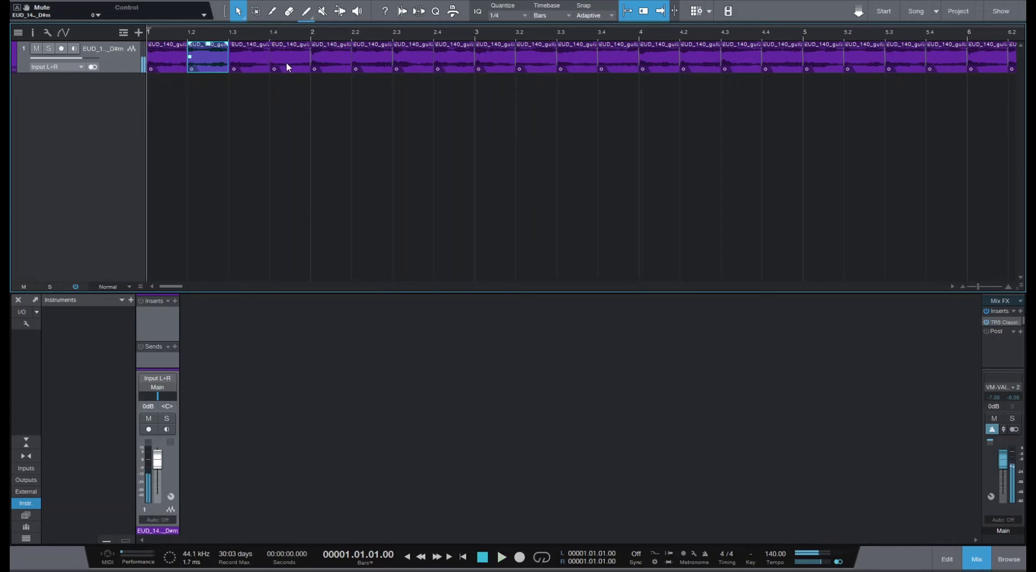
left_click(254, 63)
- Move slices from bar 2 onto beats 1.3 and 1.4, auditioning between moves
key("space")
key("space")
left_click_drag(322, 63, 255, 63)
key("space")
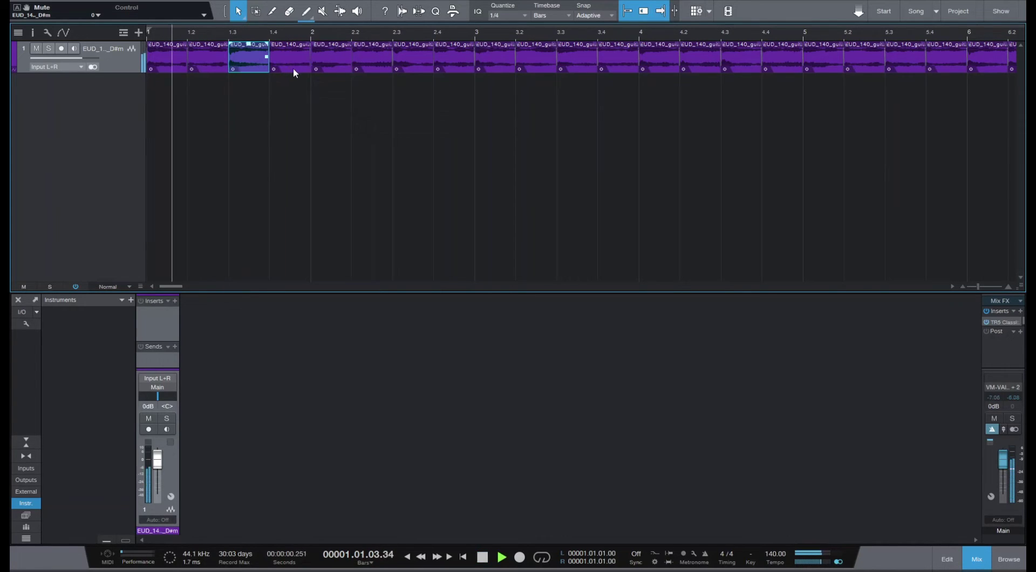
key("space")
key("space")
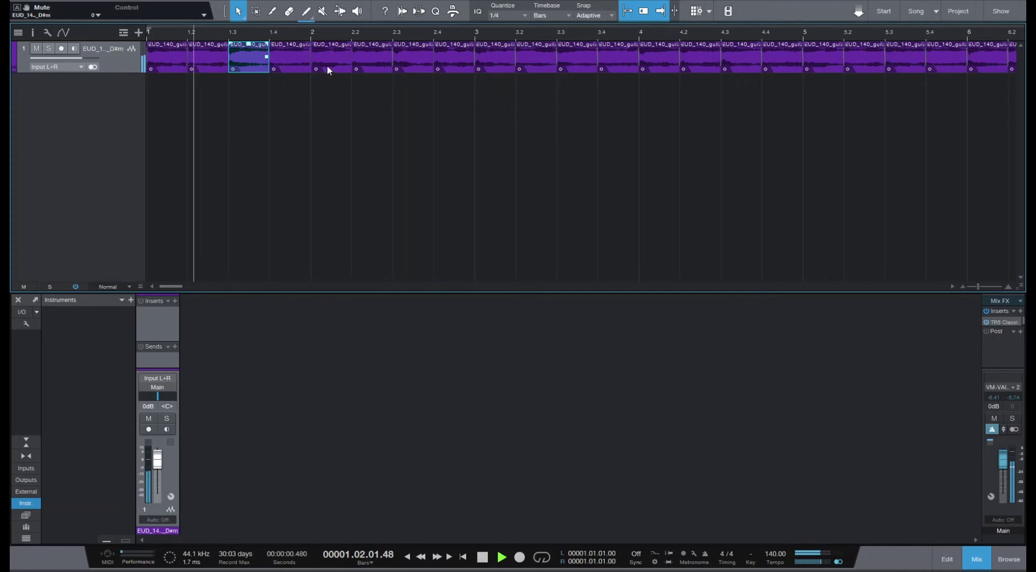
key("space")
left_click_drag(326, 63, 293, 60)
key("space")
key("space")
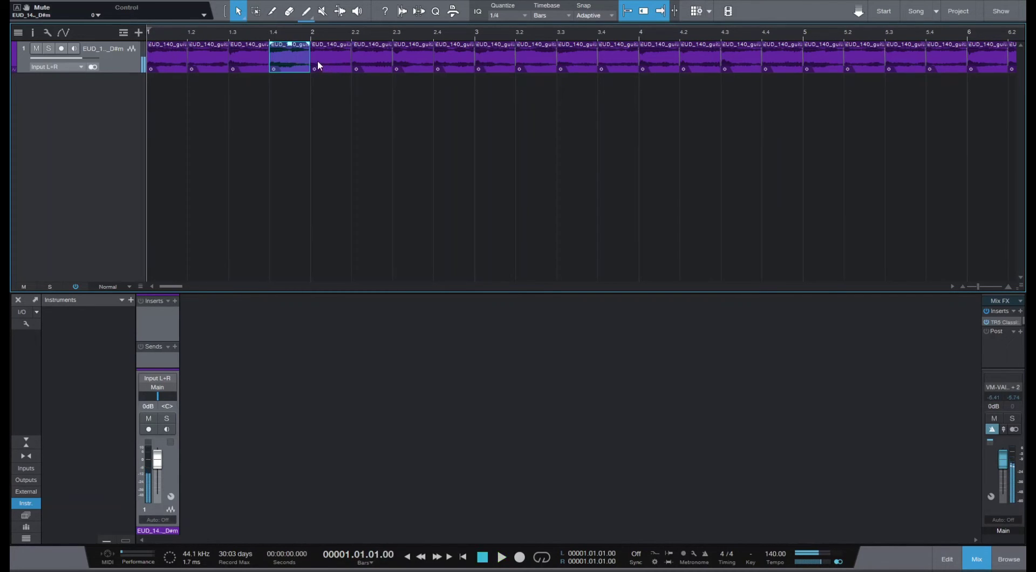
key("space")
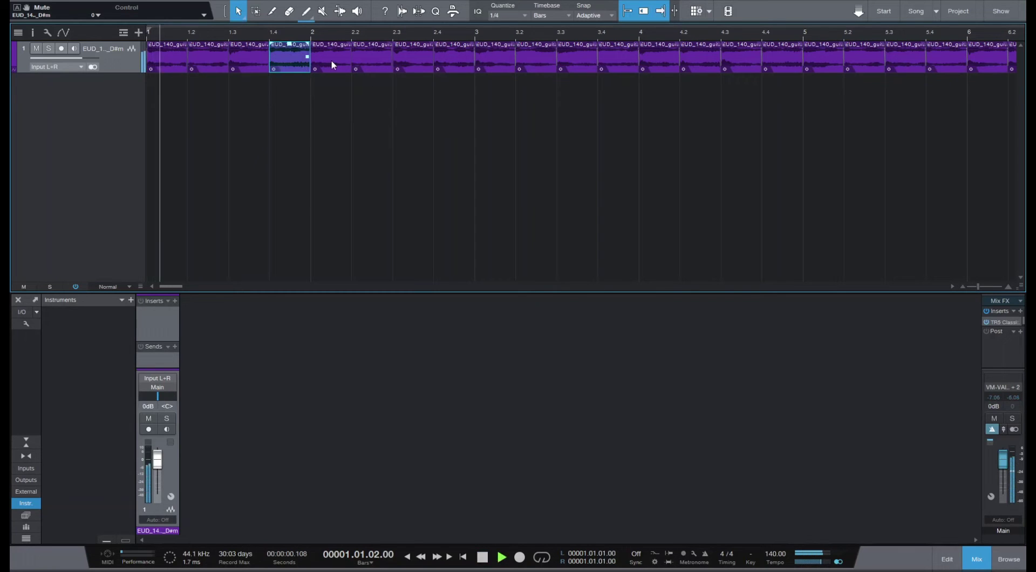
key("space")
key("space")
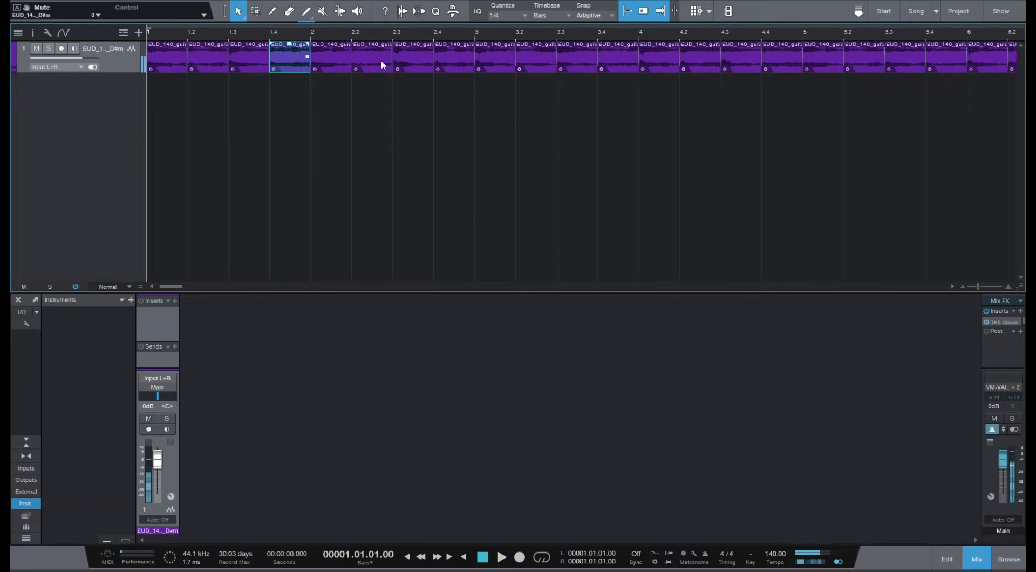
- Drag another slice onto the start of bar 2 and play the new order
left_click(345, 61)
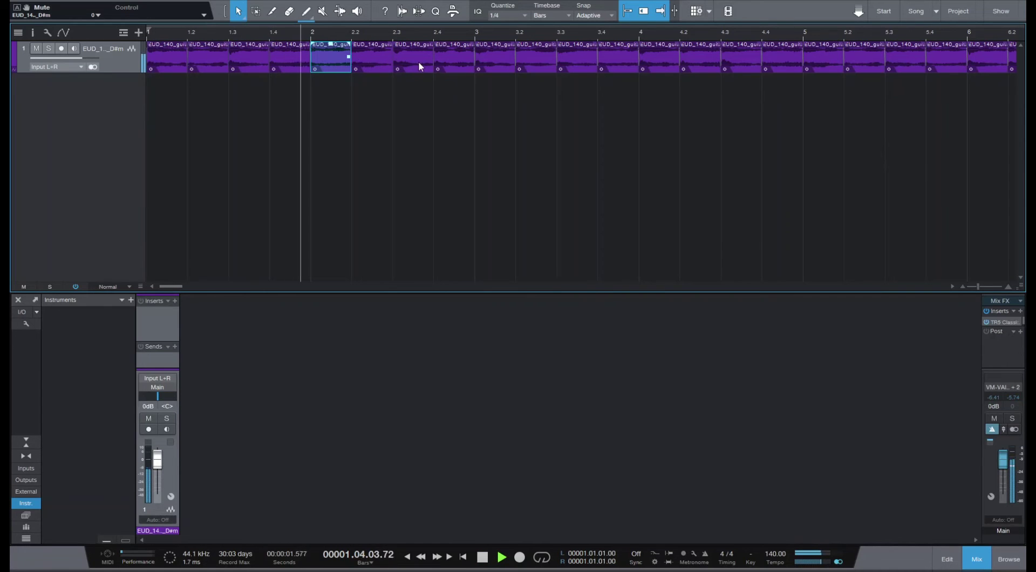
left_click_drag(395, 62, 365, 64)
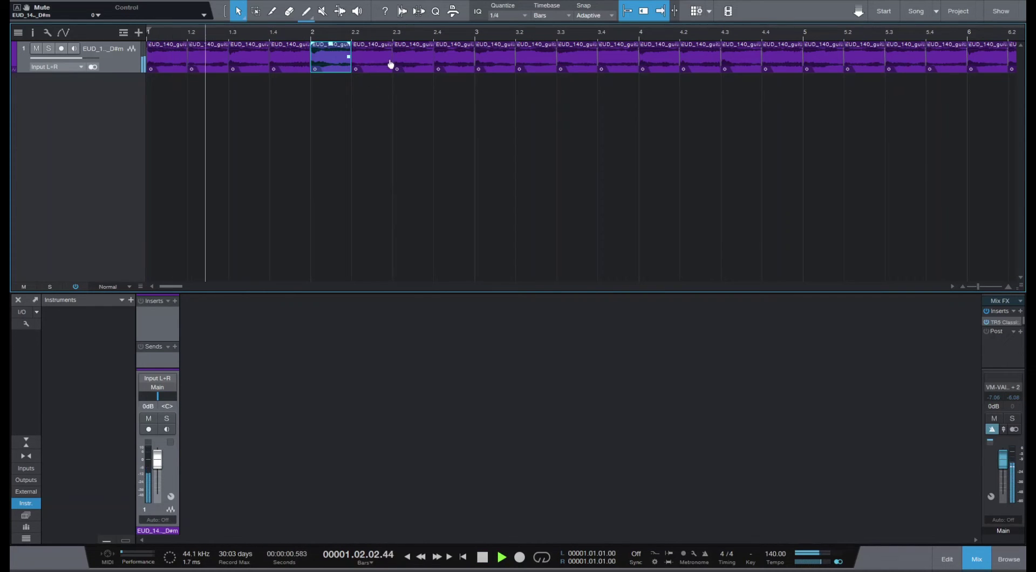
key("space")
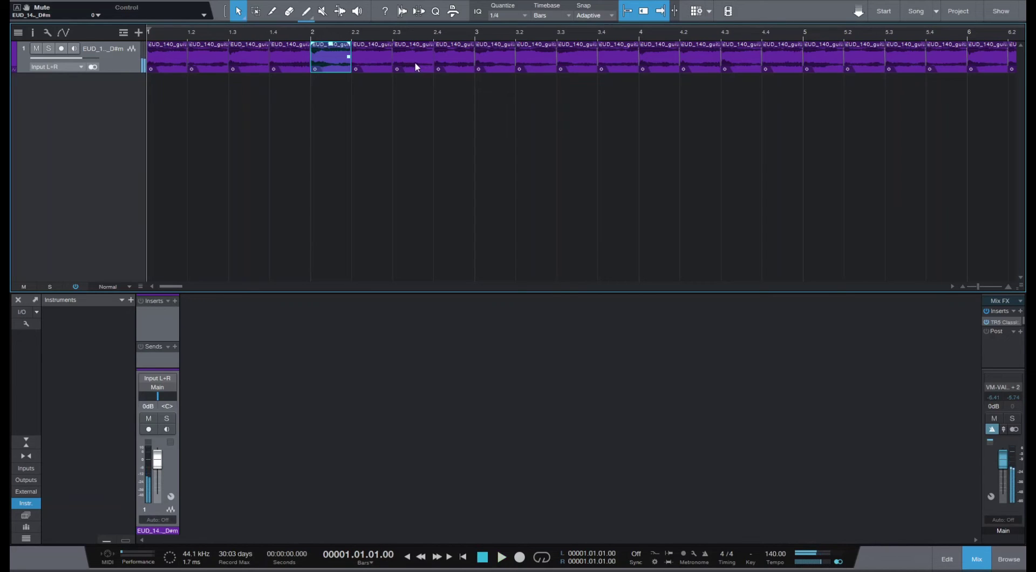
left_click(415, 66)
key("space")
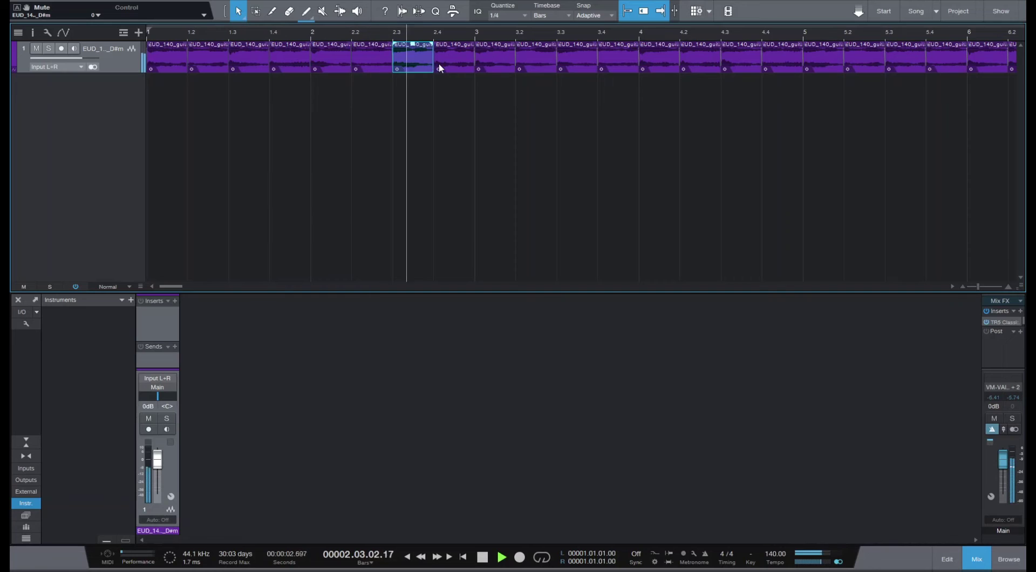
- Shift the bar 3 slice earlier, place a slice at bar 2.2, and audition
left_click_drag(484, 62, 471, 63)
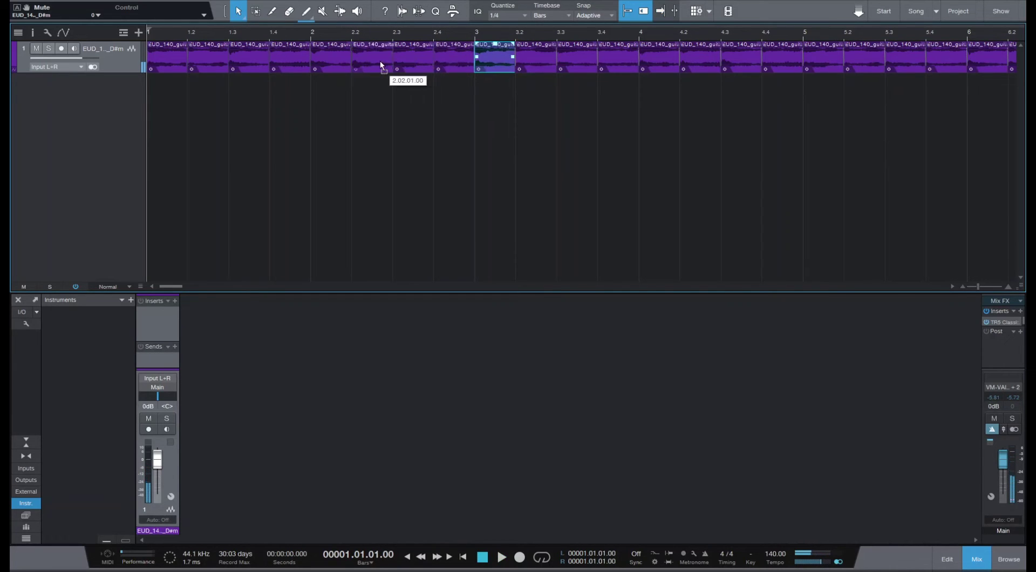
left_click_drag(380, 65, 381, 65)
key("space")
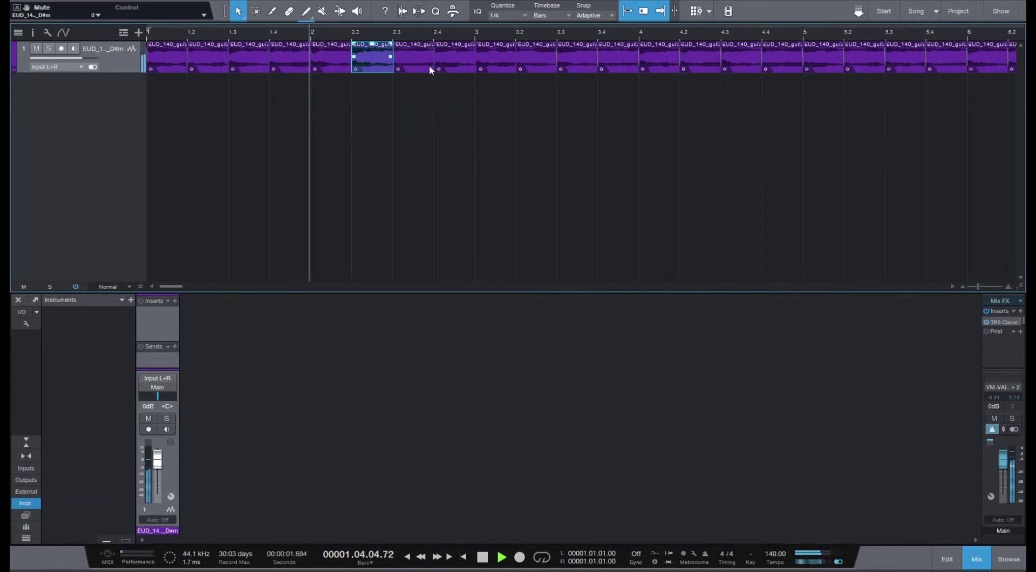
key("space")
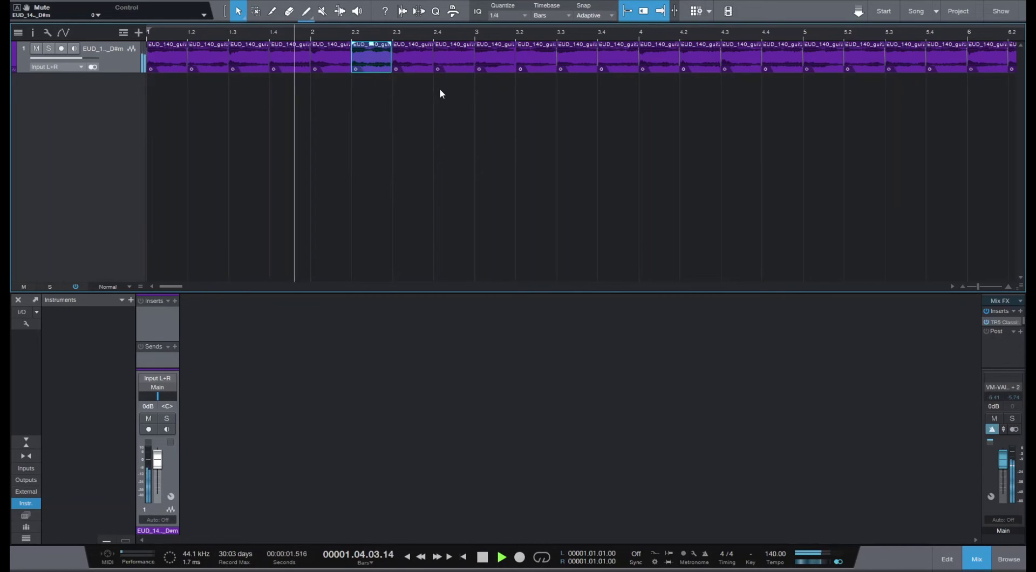
key("space")
key("space")
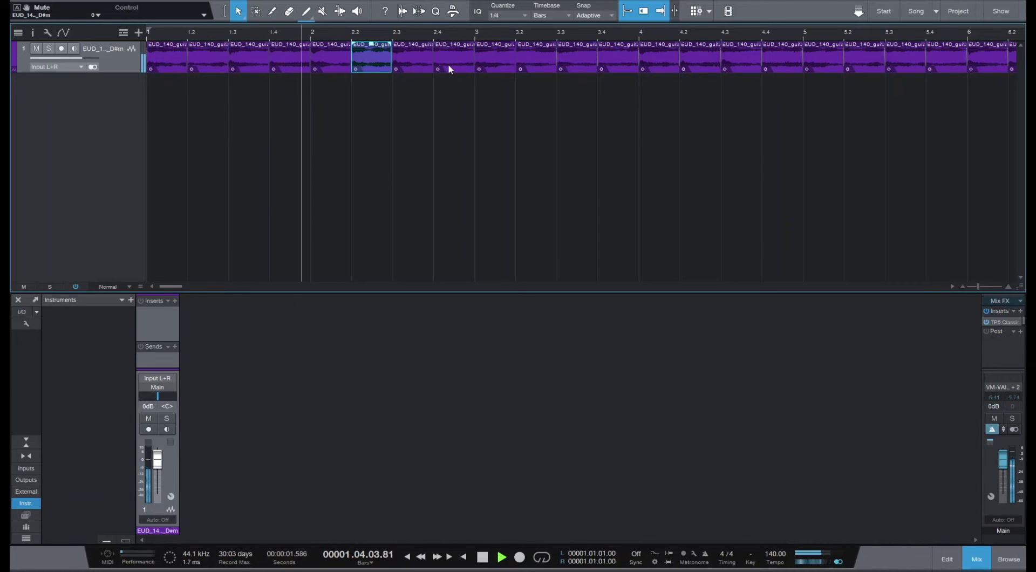
key("space")
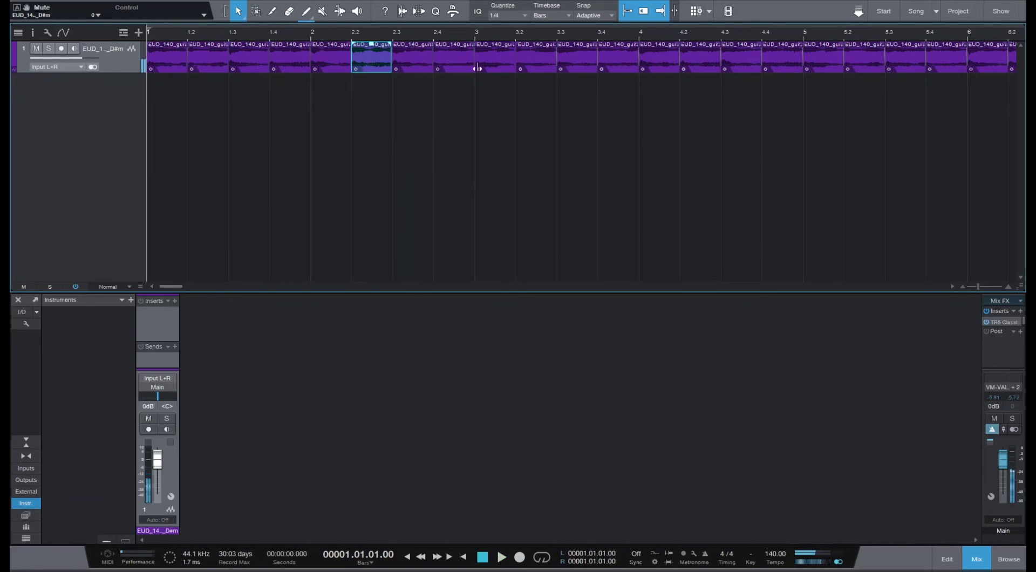
- Select the slices at bars 3.2 and 2.4 and audition the pattern
left_click(533, 65)
left_click(444, 60)
key("space")
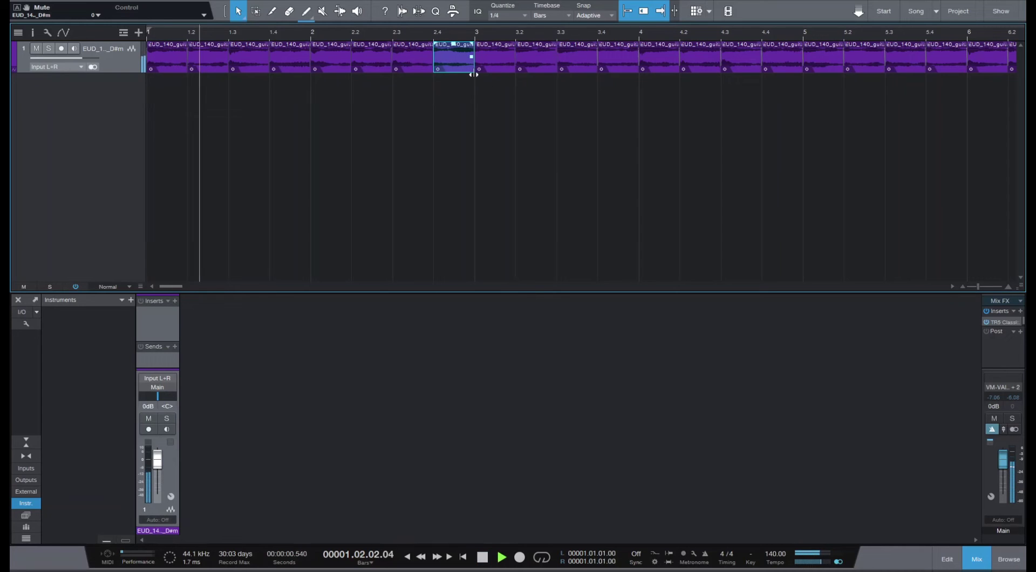
key("space")
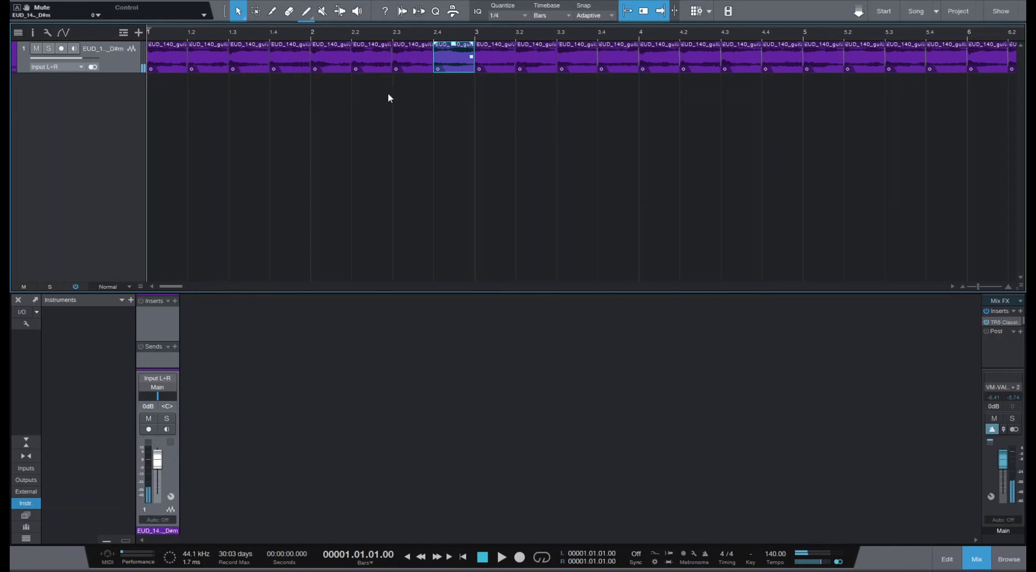
key("space")
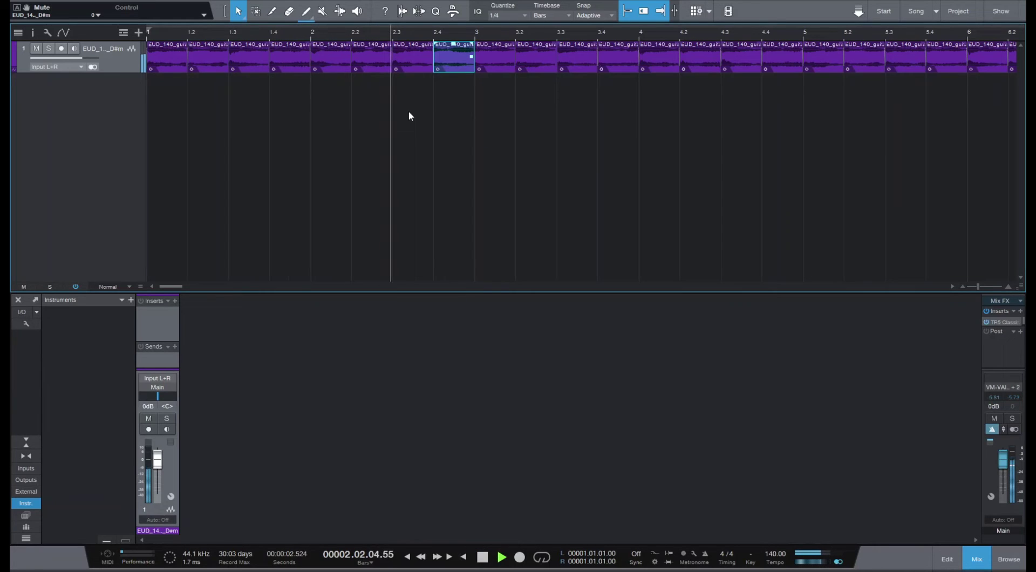
key("space")
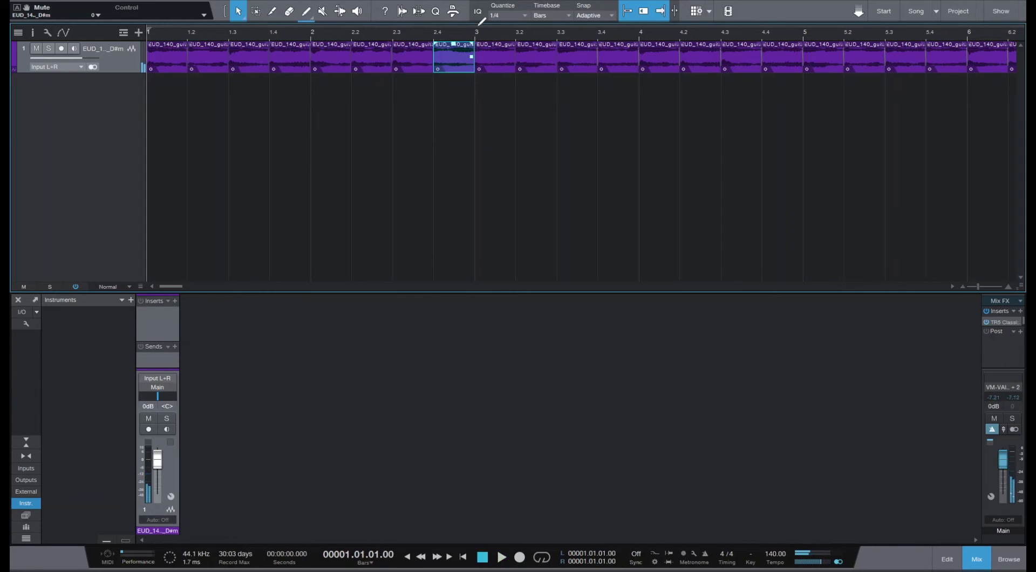
- Set a loop range from bar 1 to bar 3, enable looping, and play it
left_click_drag(478, 24, 149, 27)
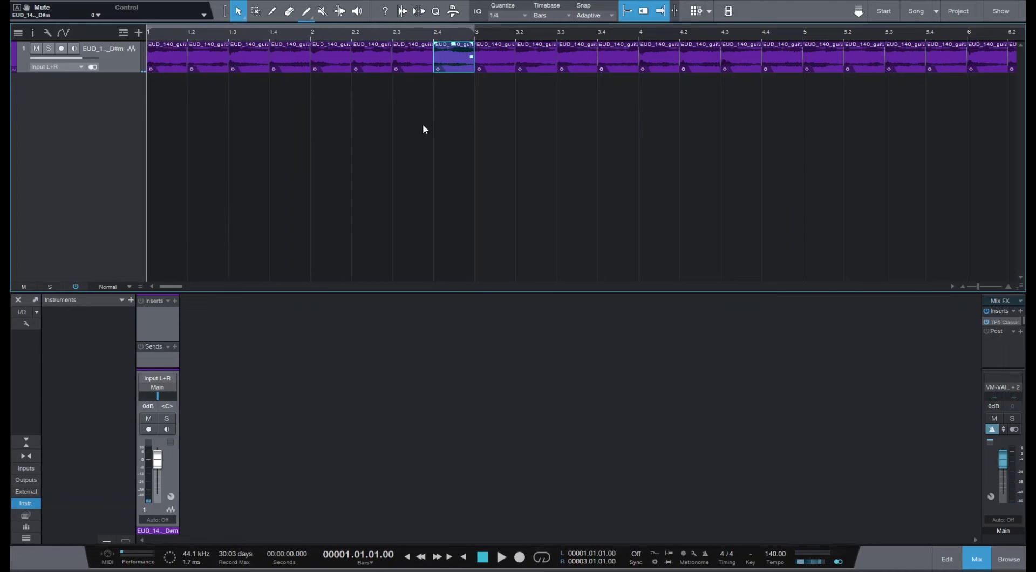
key("slash")
key("space")
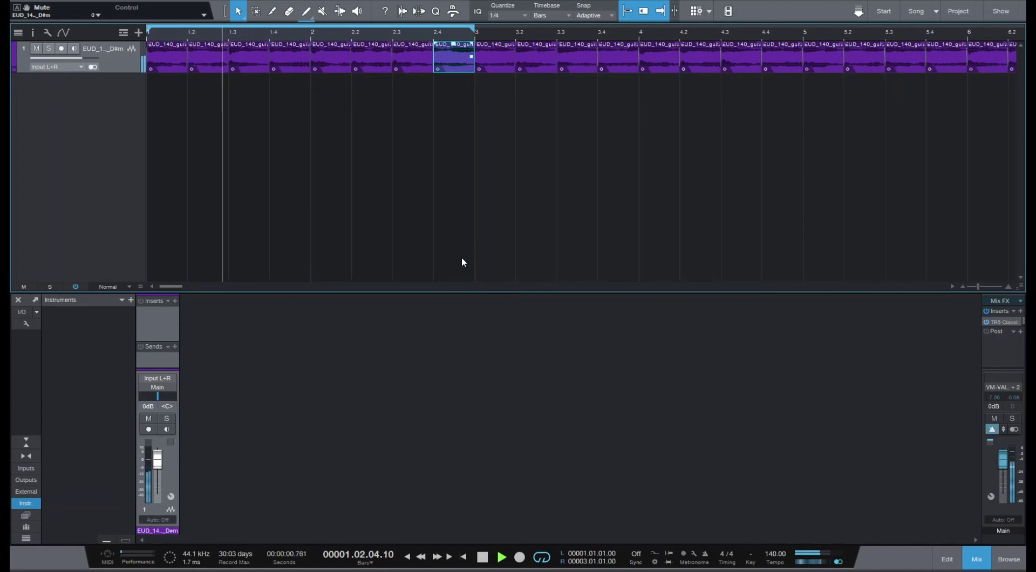
left_click_drag(356, 34, 342, 28)
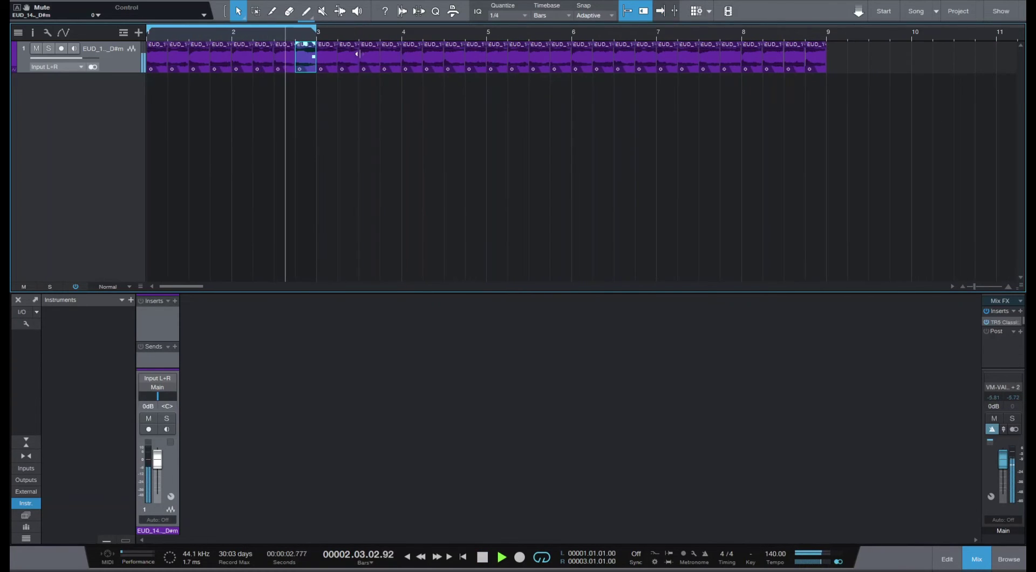
- Reverse the audio of one guitar slice and audition the loop
key("space")
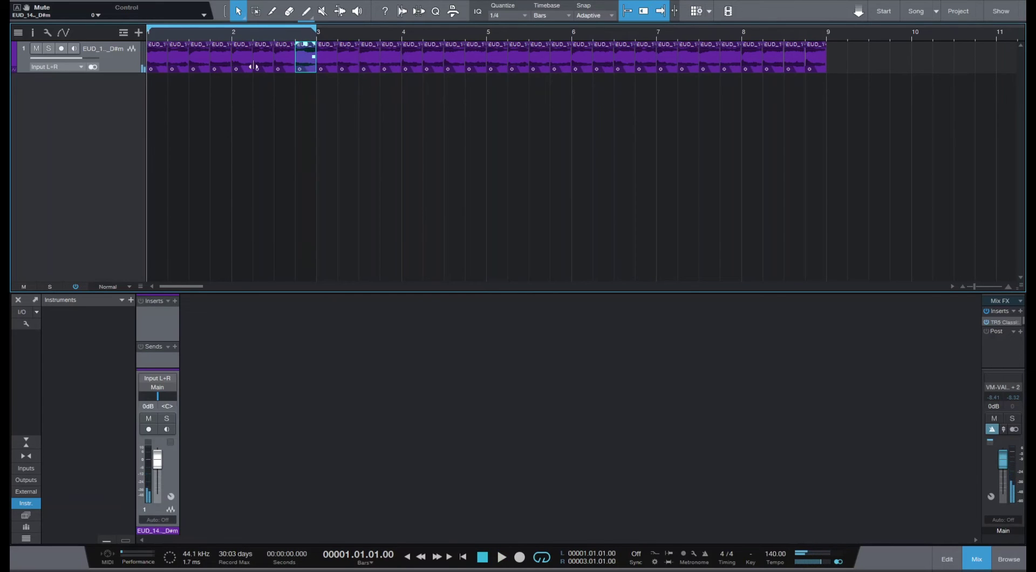
right_click(199, 67)
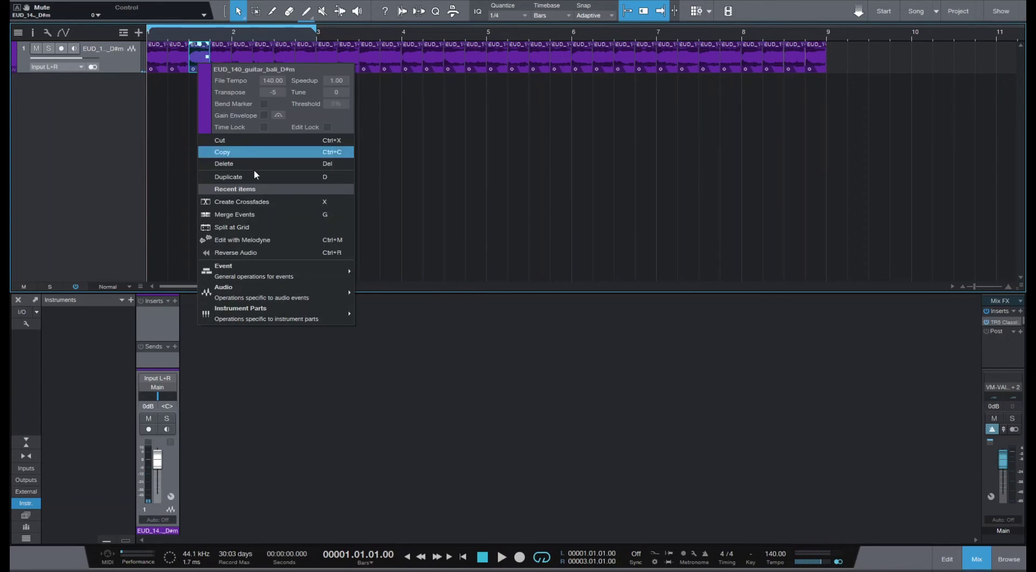
left_click(246, 251)
key("space")
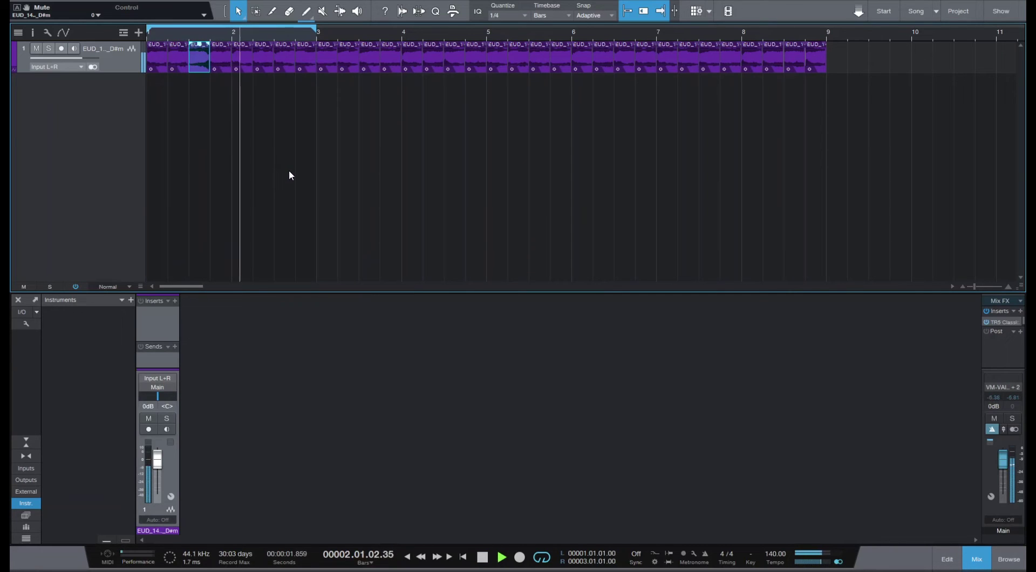
key("space")
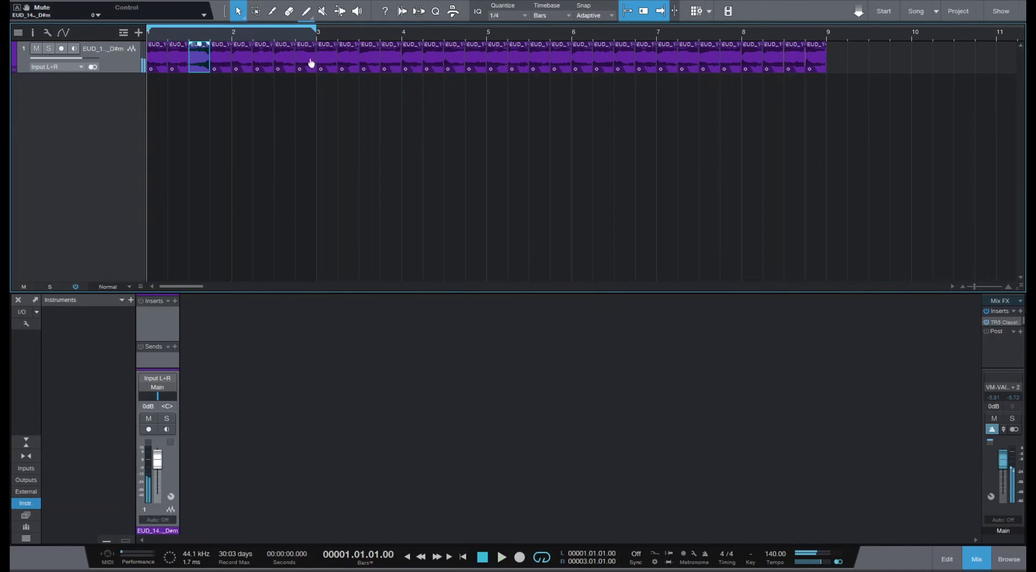
- Reverse a second slice's audio and play the loop again
right_click(310, 60)
left_click(352, 197)
key("space")
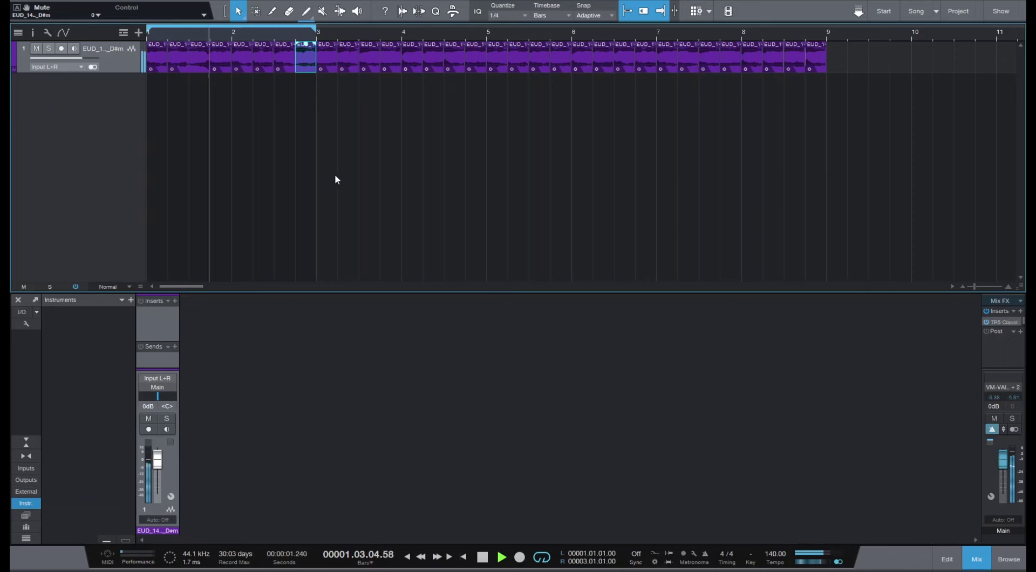
key("space")
- Reverse the slices at bars 1.3 and 1.4 and play the loop
right_click(200, 66)
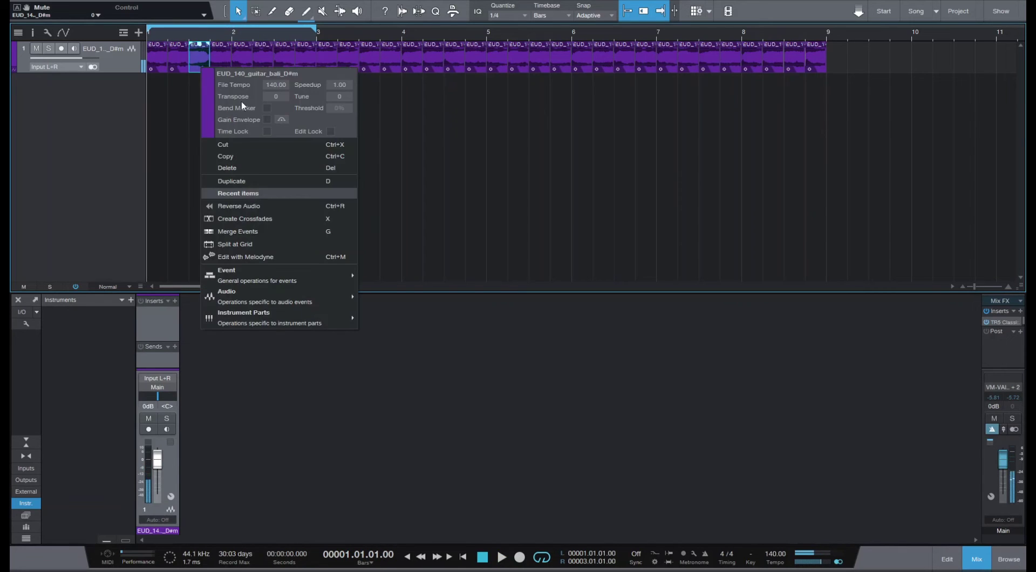
left_click(246, 207)
right_click(223, 65)
left_click(246, 204)
key("space")
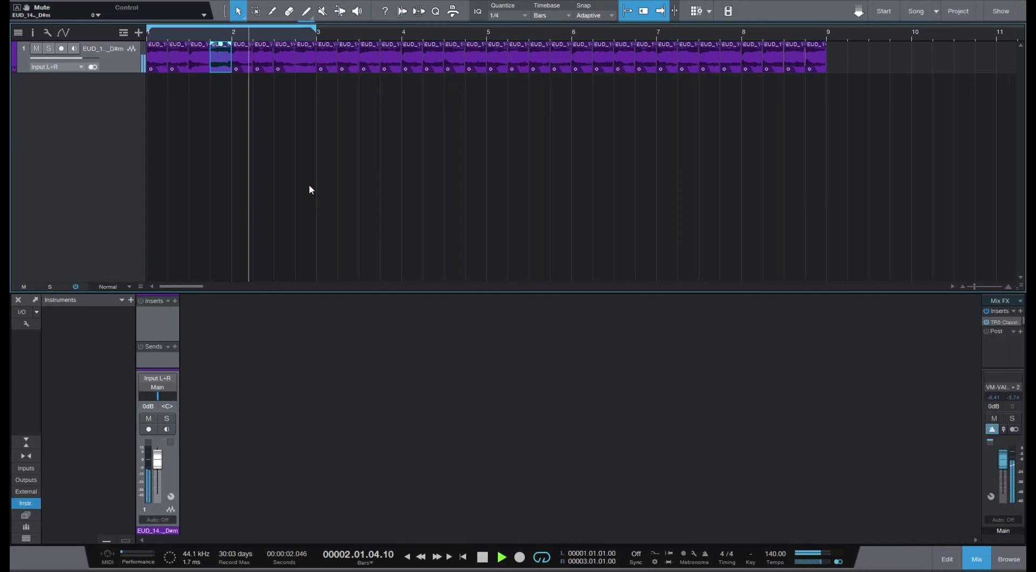
- Delete all guitar slices from bar 3 onward and audition the shortened loop
key("space")
left_click_drag(849, 106, 351, 69)
left_click_drag(870, 58, 227, 71)
key("Delete")
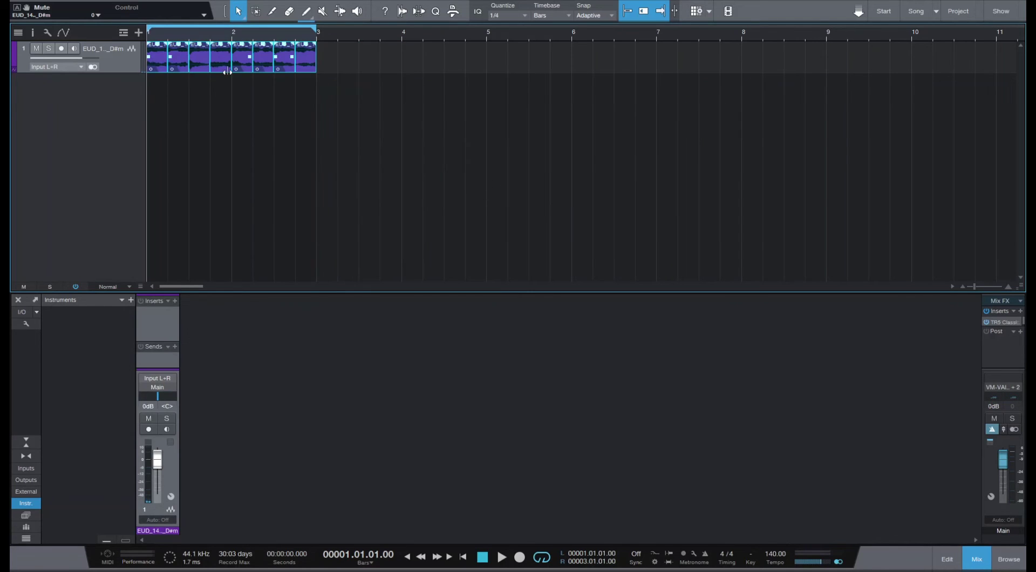
key("q")
key("space")
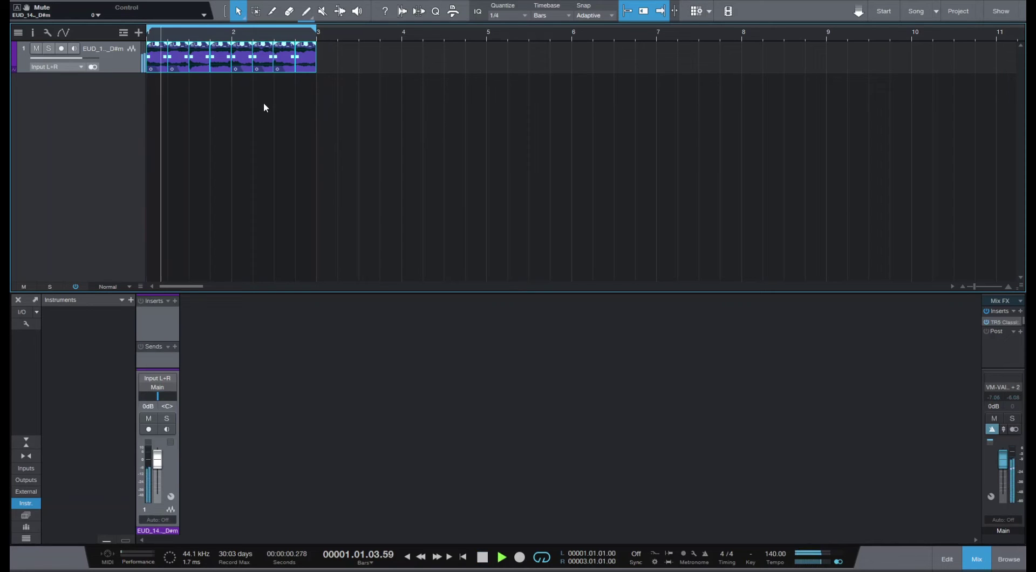
key("space")
- Remove the final slice at bar 2.75 and play the loop back
left_click(303, 125)
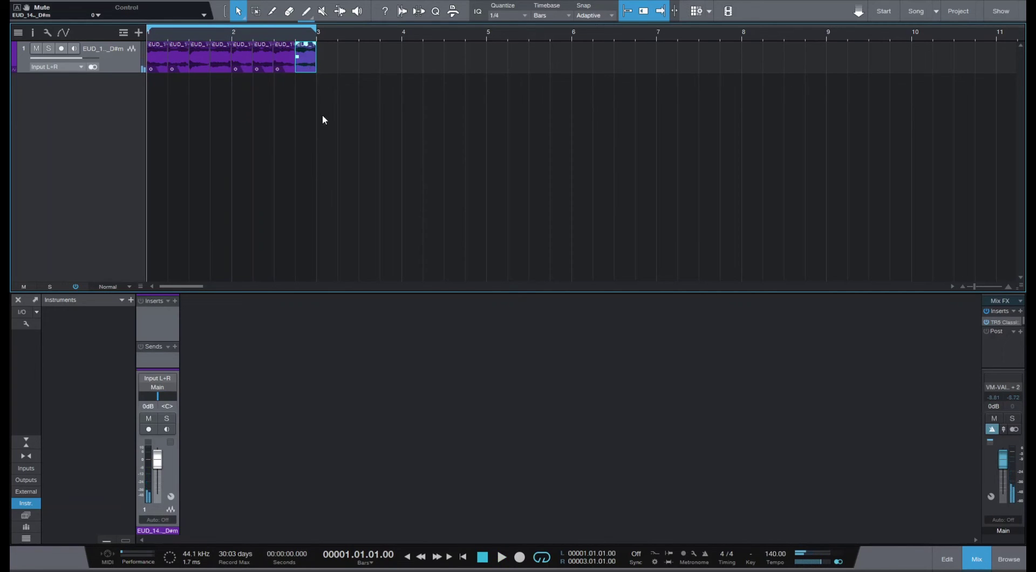
key("ctrl+z")
key("space")
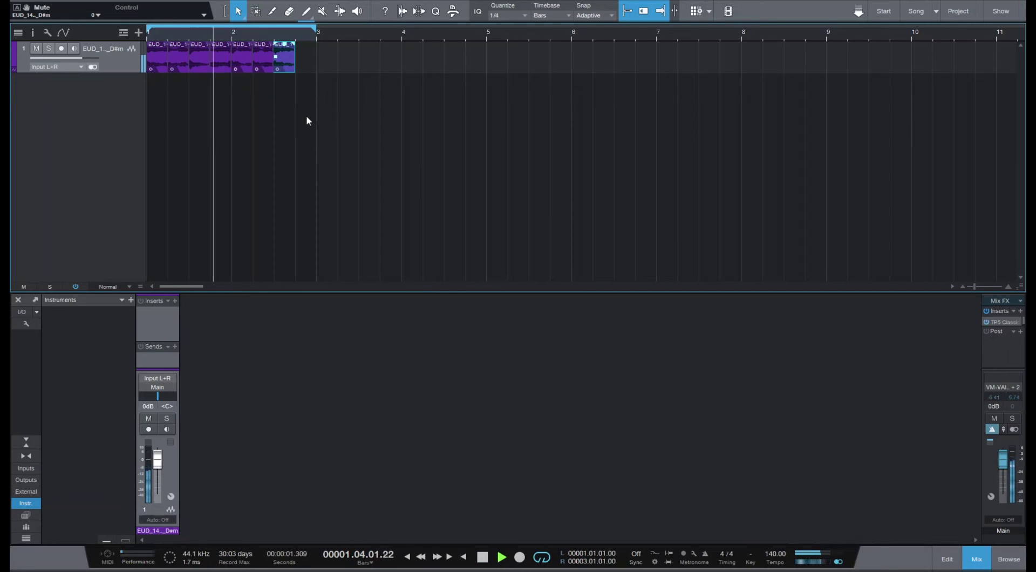
key("space")
- Give the new last slice a 42.7 ms fade-out, then bring up the browser
left_click_drag(292, 43, 291, 47)
key("space")
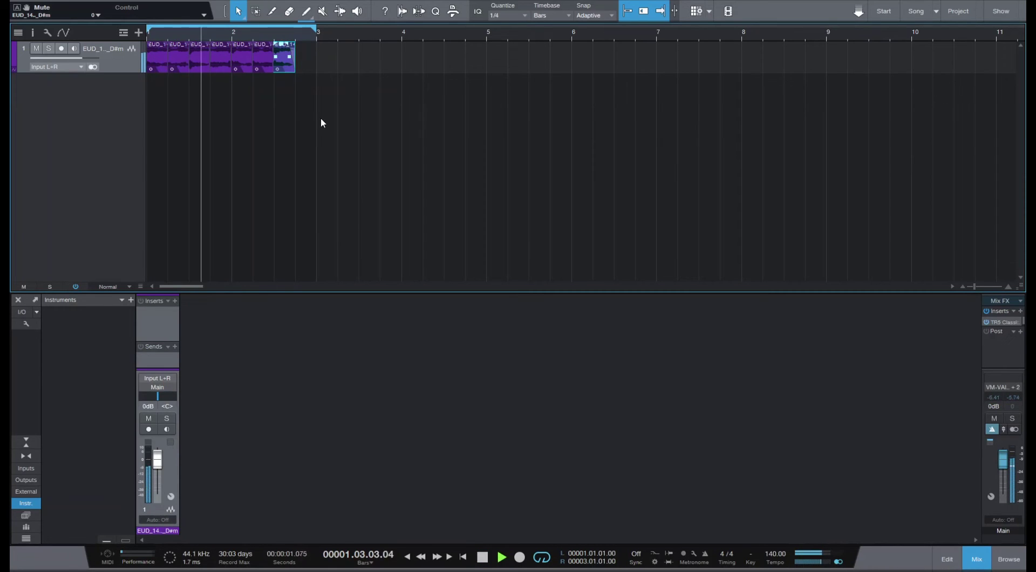
key("space")
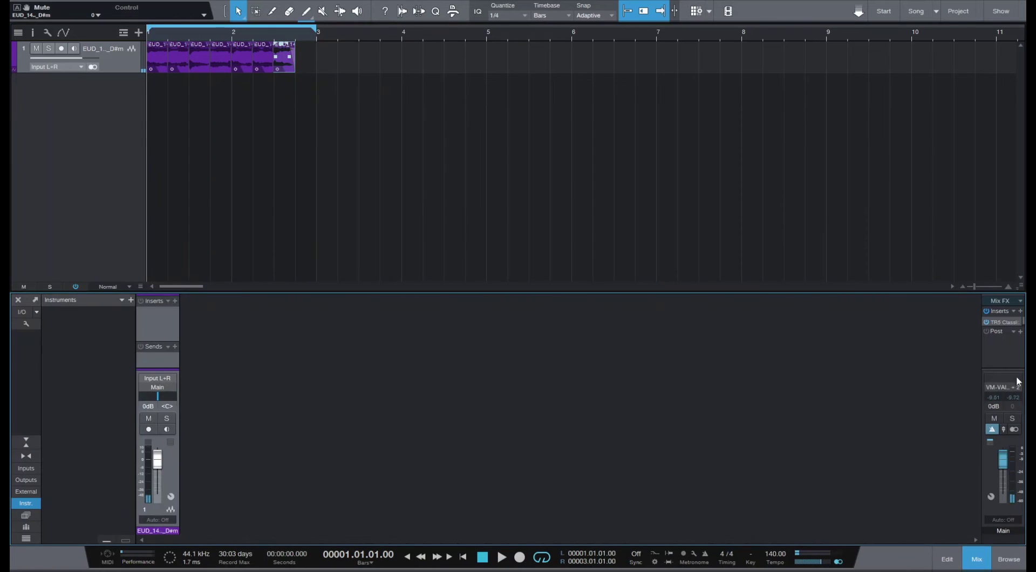
left_click(1010, 559)
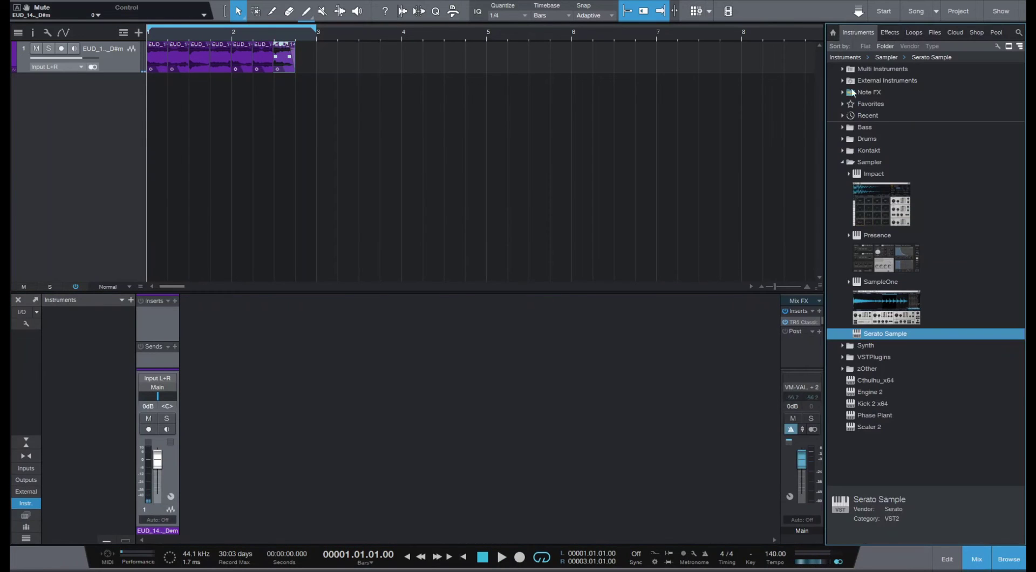
- Add HalfTime-64bit from the Effects list as a guitar channel insert and audition it
left_click(888, 32)
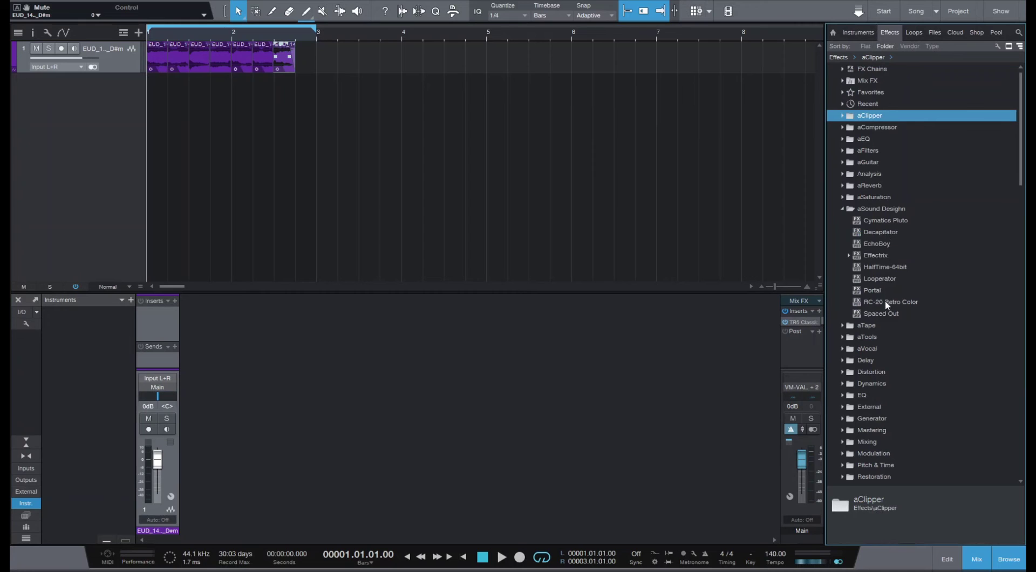
left_click_drag(884, 267, 157, 314)
key("space")
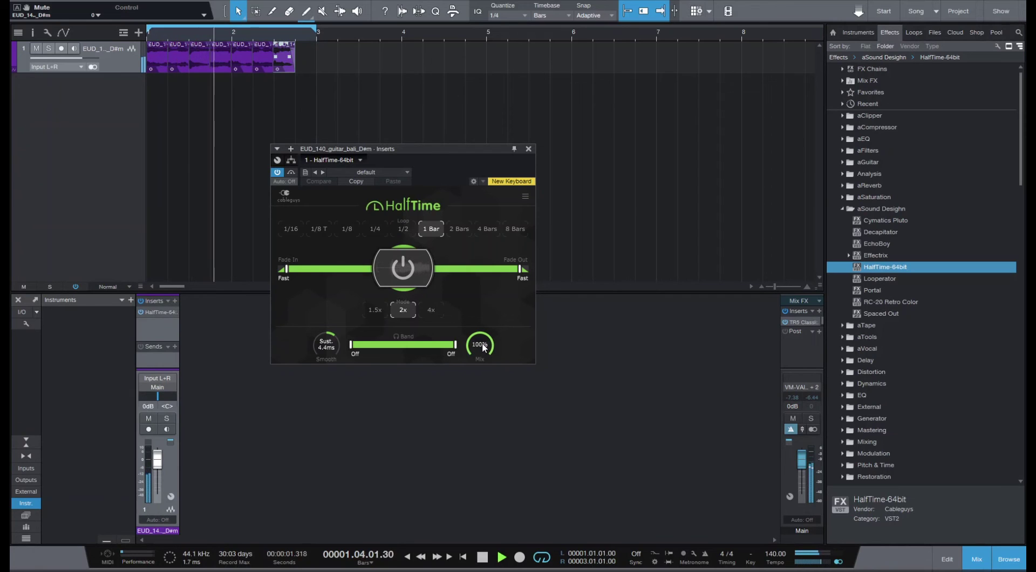
key("space")
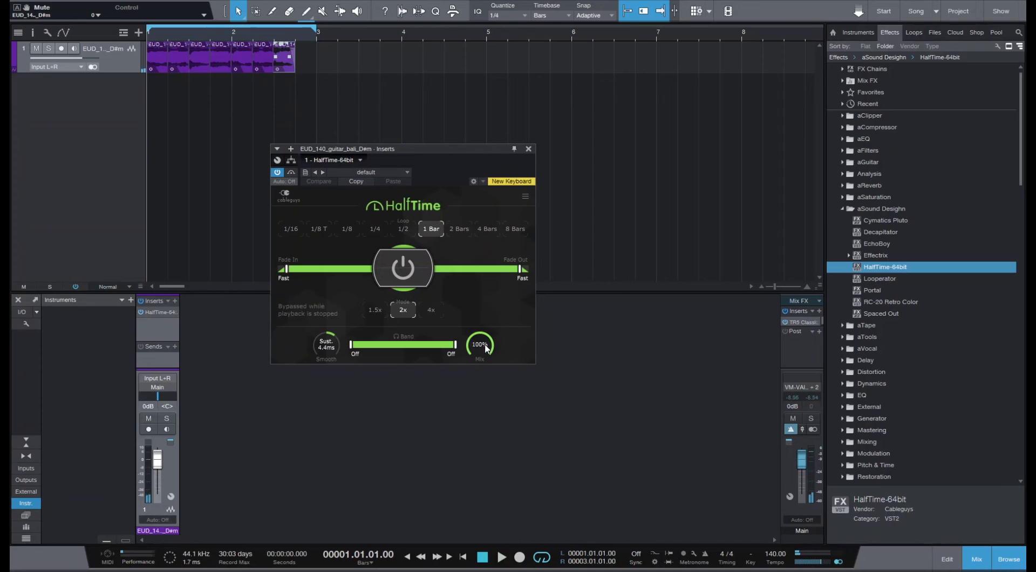
- Lower the HalfTime Mix to 72% while the loop plays
key("space")
left_click_drag(483, 346, 482, 348)
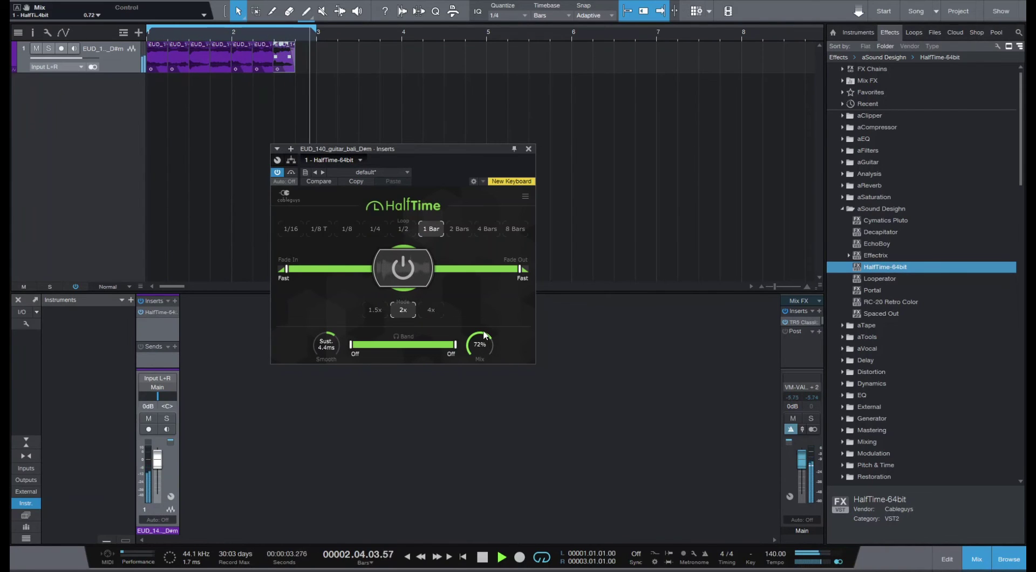
key("space")
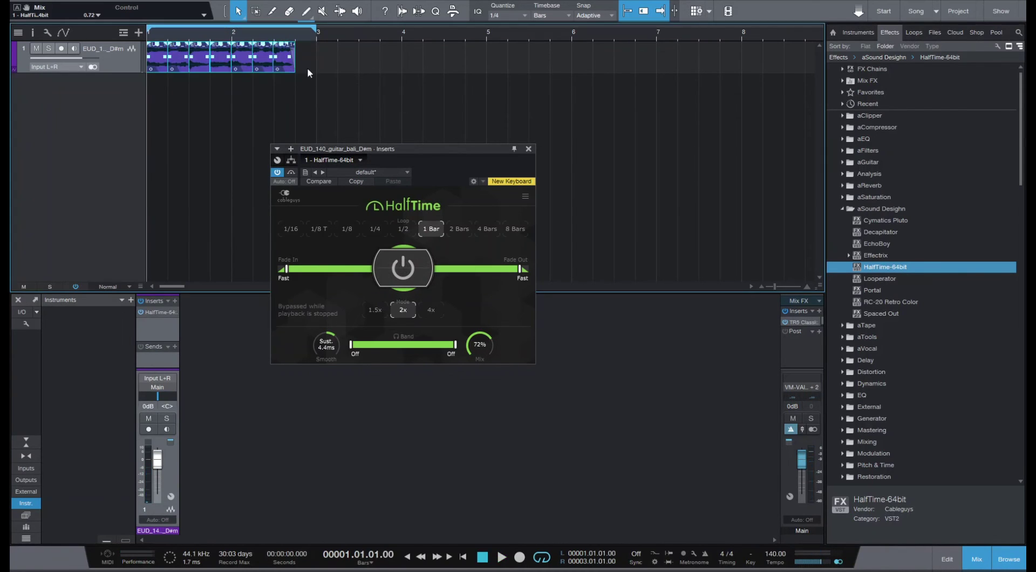
- Change the guitar slice transpose to -3 semitones, then dismiss its menu and the HalfTime window
right_click(286, 66)
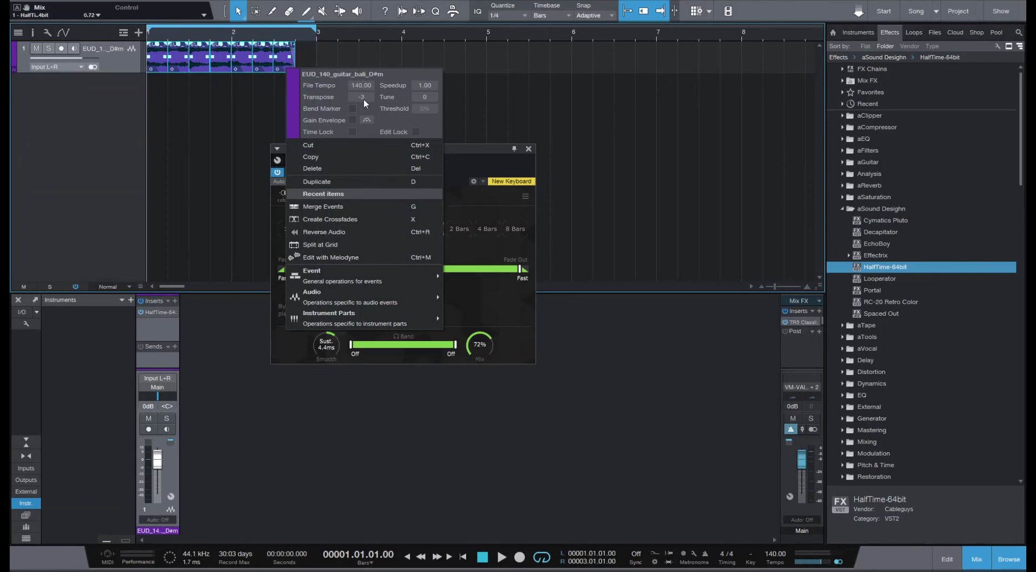
scroll(364, 99, "down", 2)
key("space")
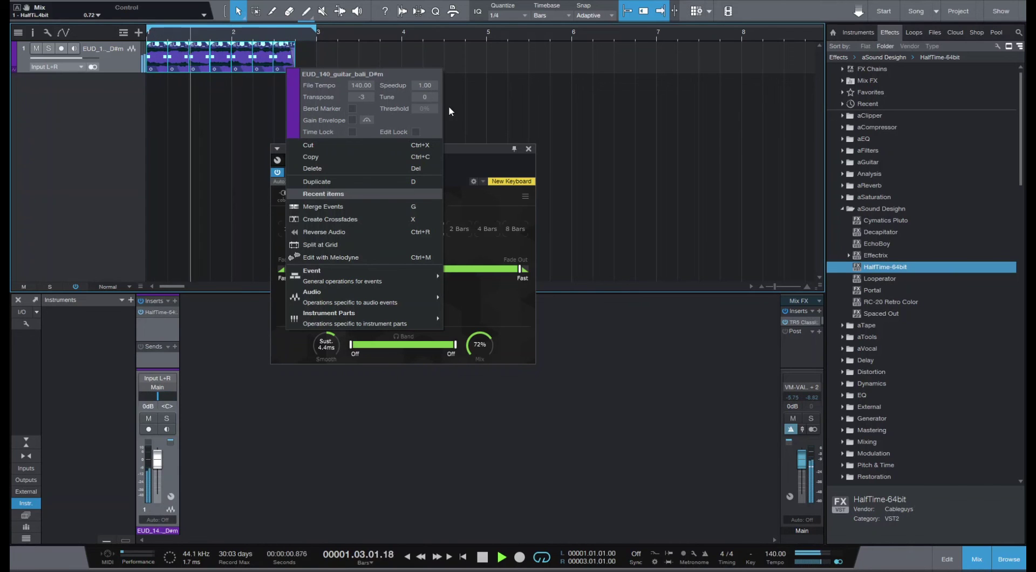
key("space")
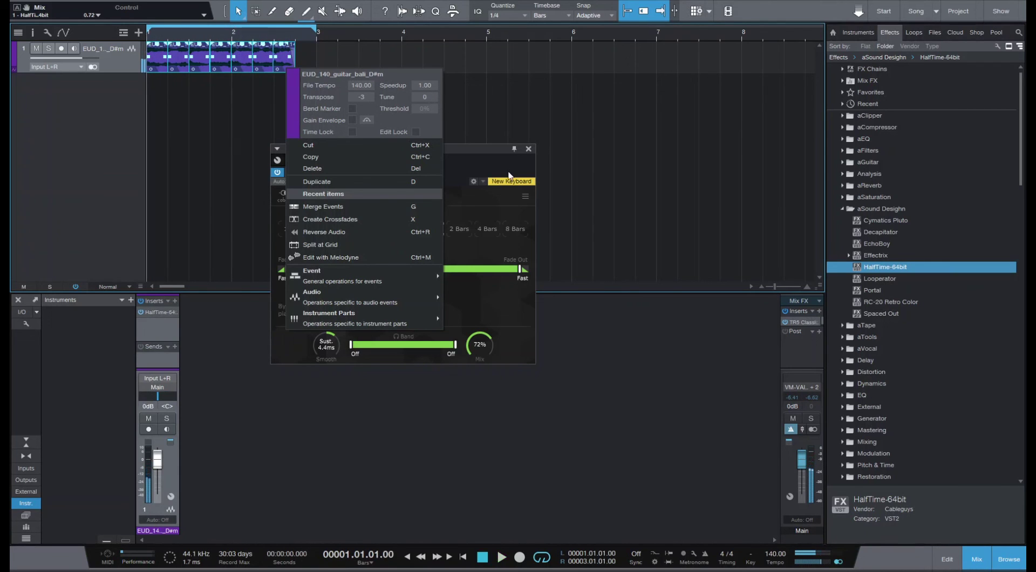
left_click(506, 147)
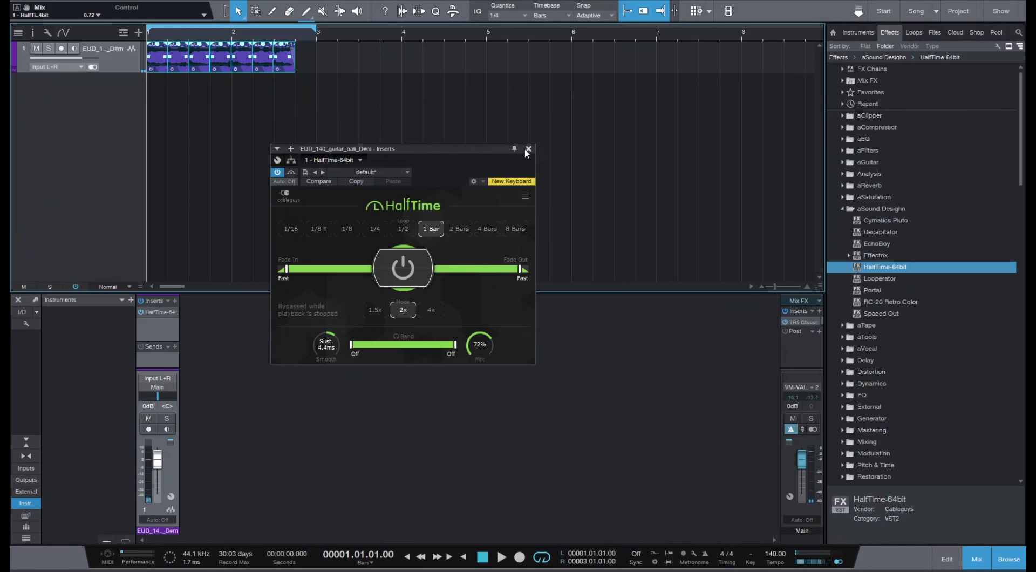
left_click(528, 149)
- Add an Impact drum track to the arrangement from the Instruments list
left_click(860, 35)
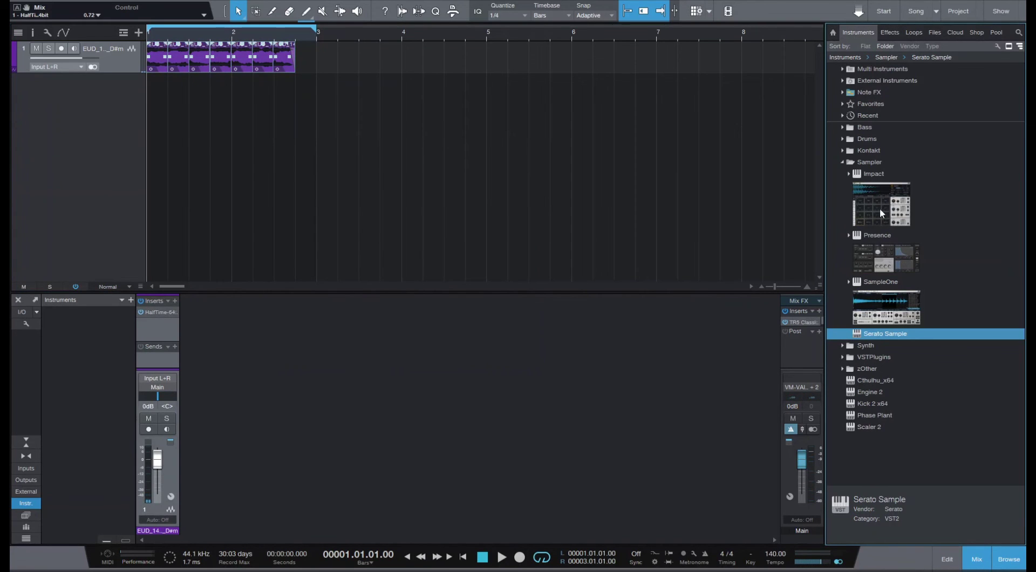
left_click_drag(887, 207, 160, 173)
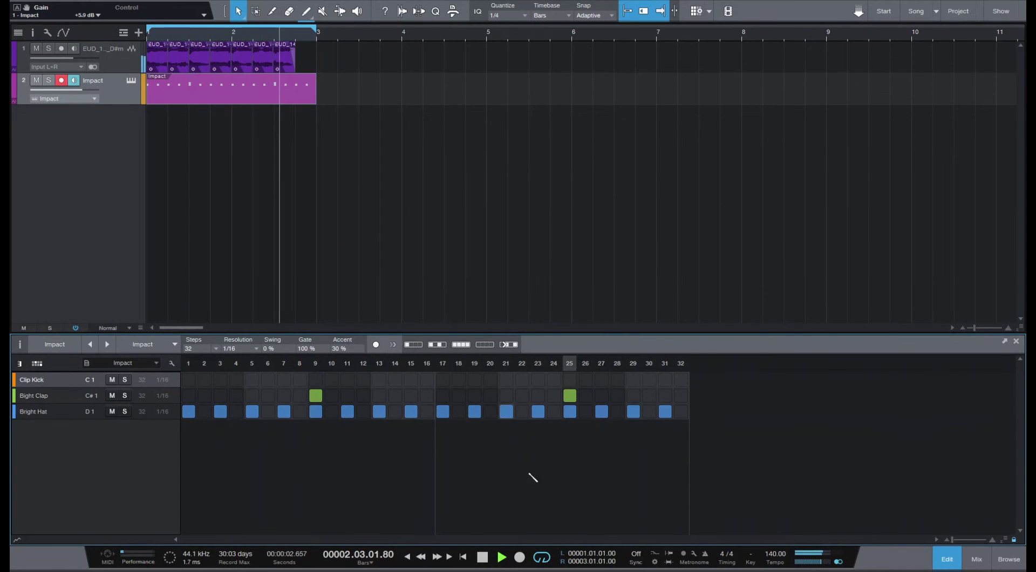
scroll(775, 556, "up", 5)
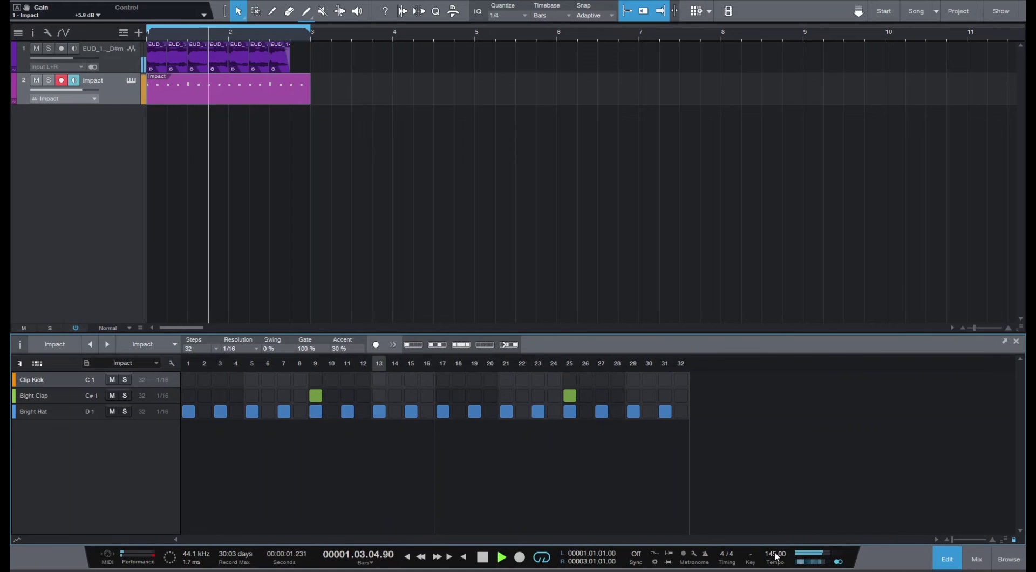
- Program Clip Kick hits on steps 1, 7, 13, 21 and 27
left_click(203, 380)
left_click(189, 380)
left_click(204, 380)
left_click(284, 380)
left_click(379, 379)
left_click(506, 380)
left_click(601, 380)
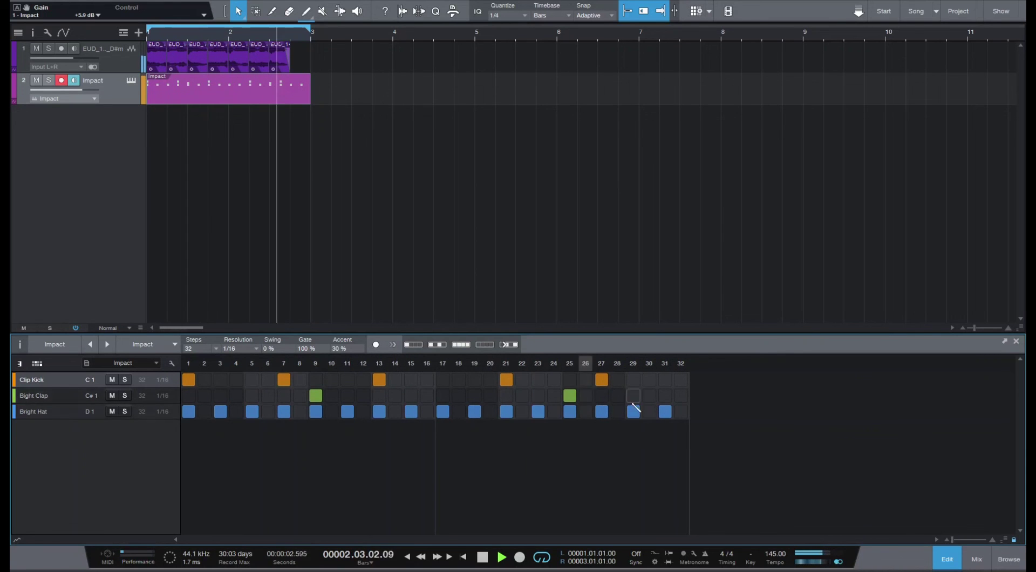
- Raise the tempo to 152 BPM and audition the song from the start
key("space")
scroll(775, 555, "up", 7)
key("space")
key("space")
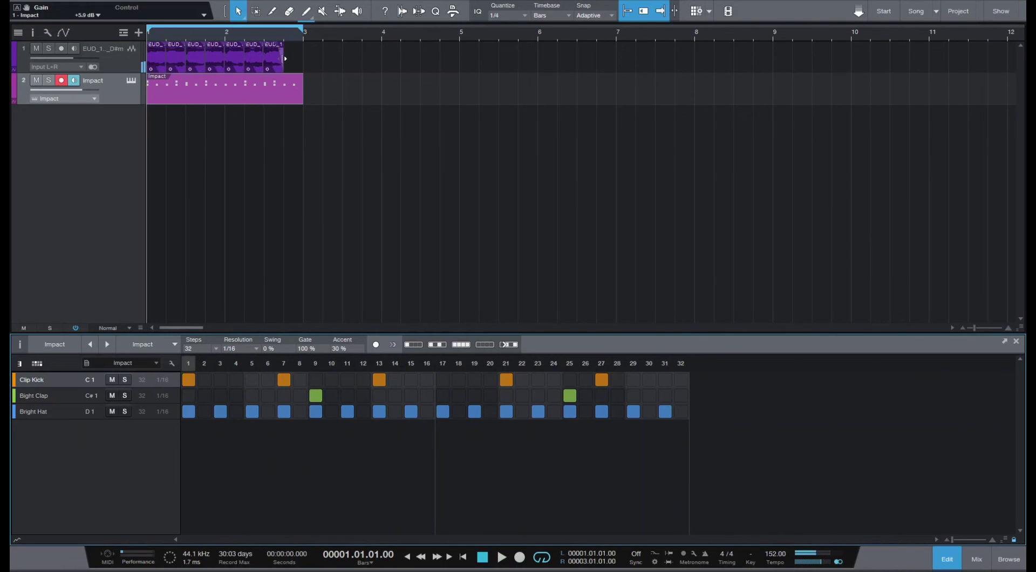
- Adjust the selected guitar events' Transpose value while auditioning their pitch
left_click(219, 59)
right_click(268, 59)
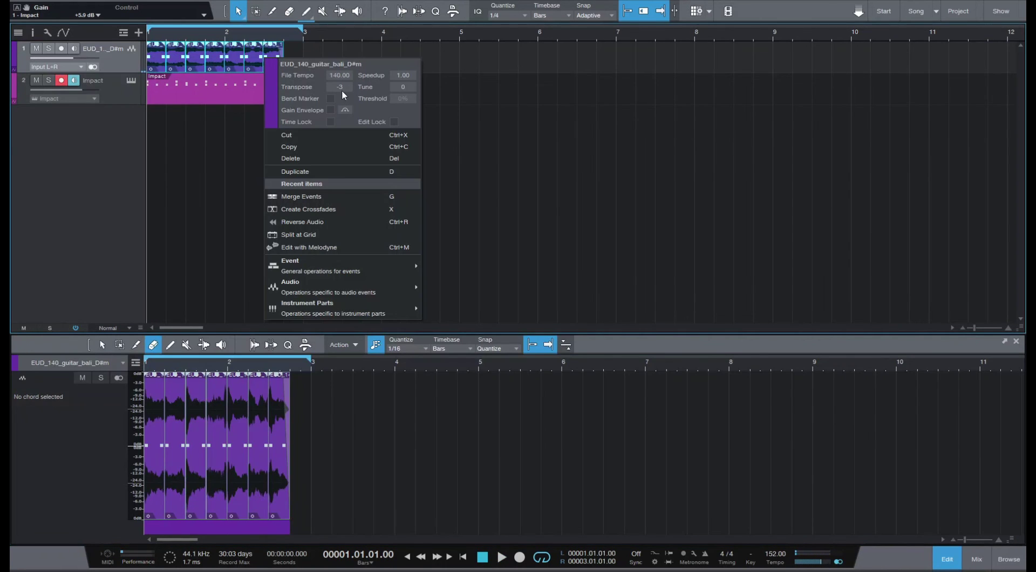
key("space")
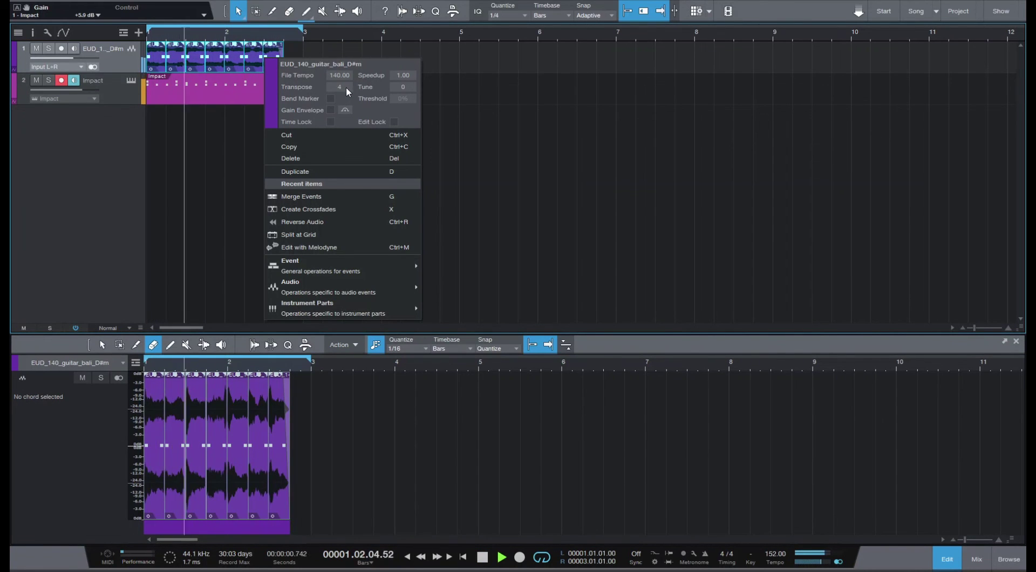
scroll(345, 86, "down", 1)
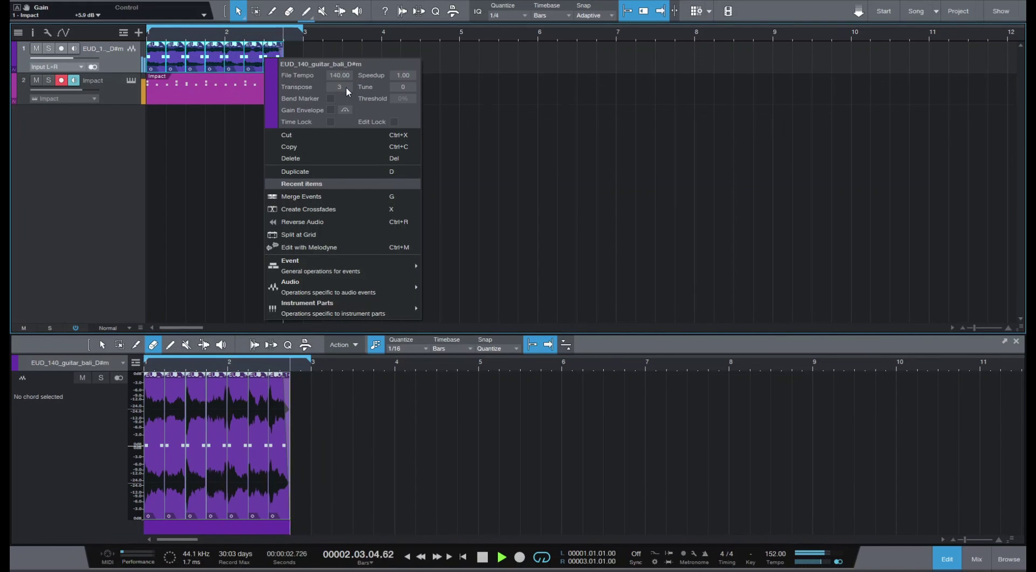
scroll(346, 86, "up", 2)
scroll(346, 86, "down", 1)
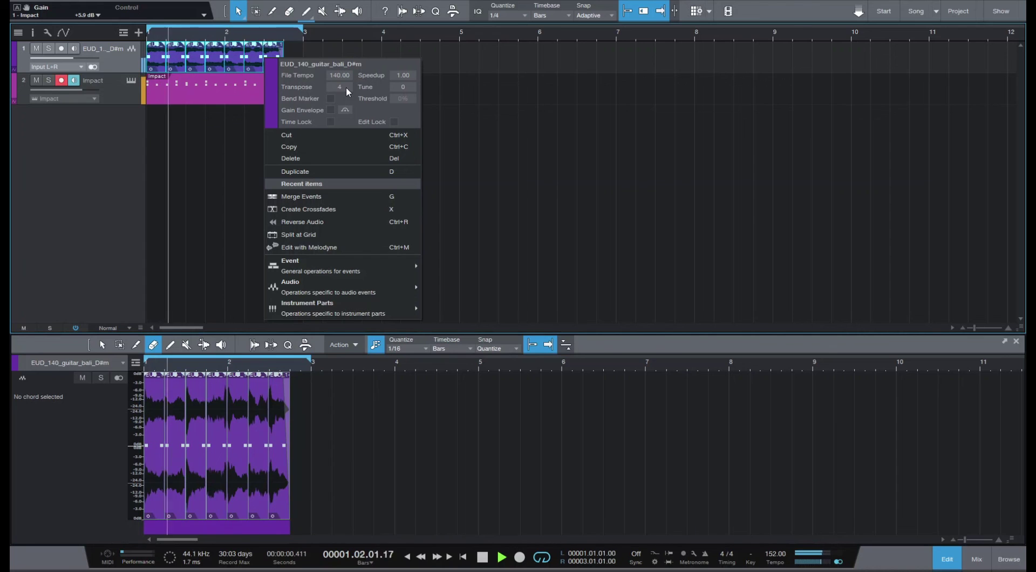
scroll(345, 87, "down", 1)
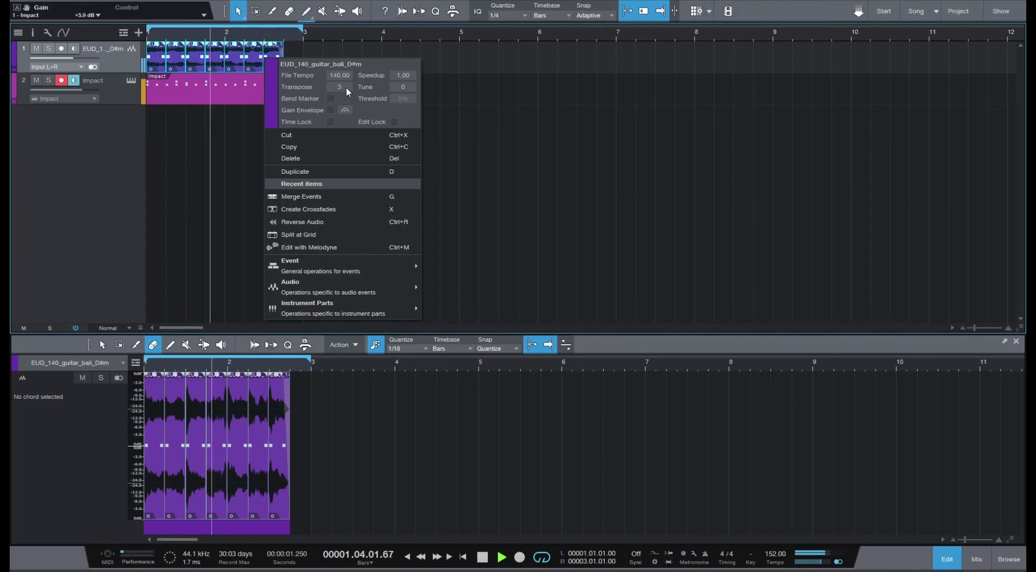
- Close the event menu, stop, and replay the song from the beginning
left_click(419, 32)
left_click(399, 31)
left_click(464, 556)
key("space")
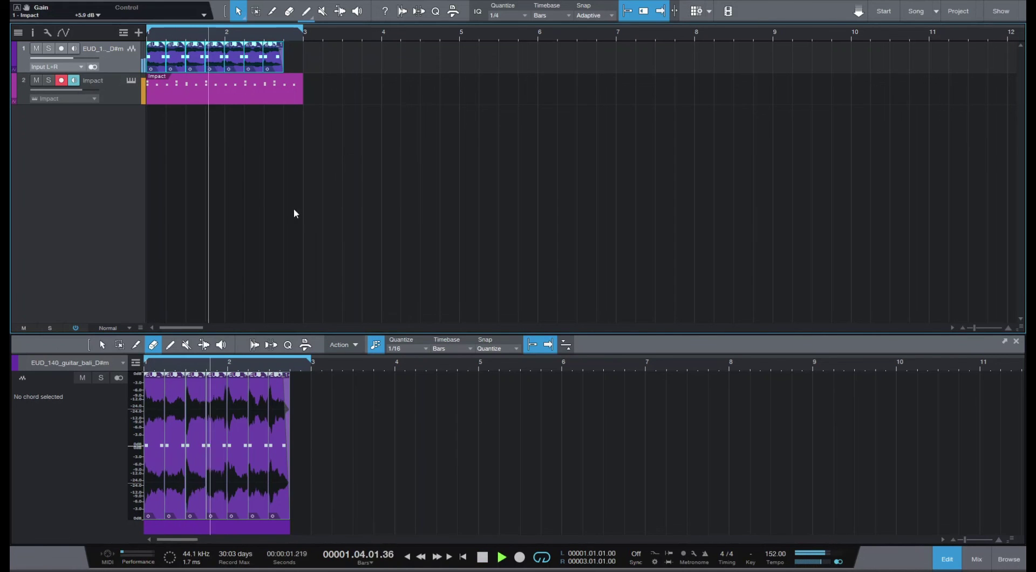
key("F3")
- Toggle playback with the Mix console showing the guitar and Impact channels
key("space")
key("space")
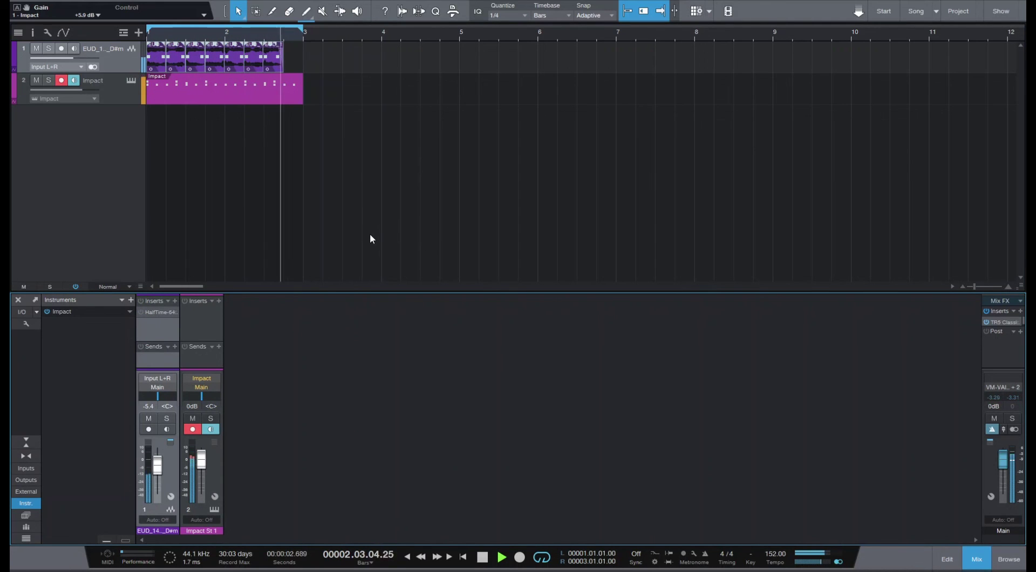
- Paint Bright Hat hits on steps 2, 4, 6, 20, 22 and 24 in the Impact pattern, then audition them
key("space")
left_click(235, 101)
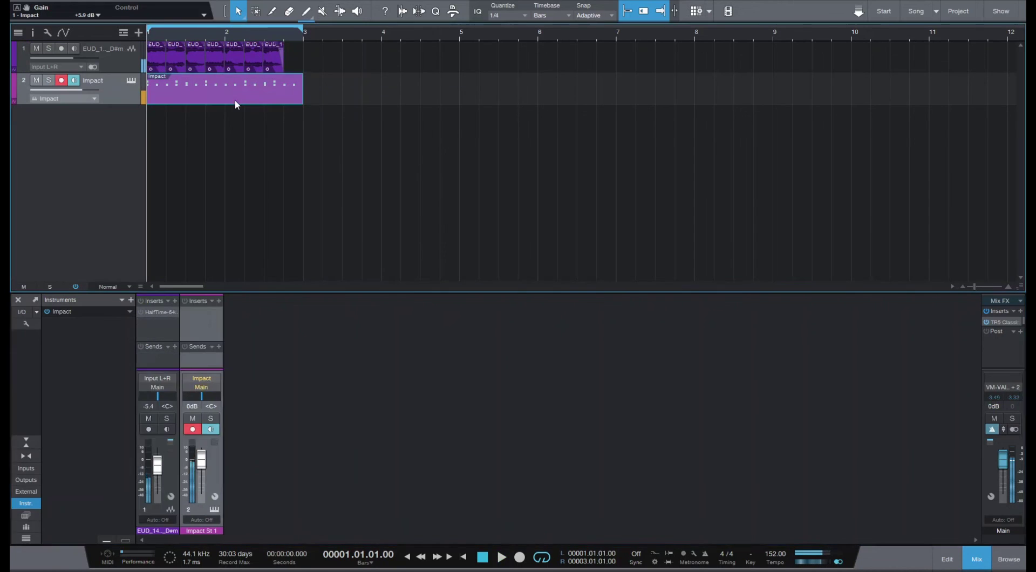
double_click(235, 102)
left_click_drag(210, 408, 268, 411)
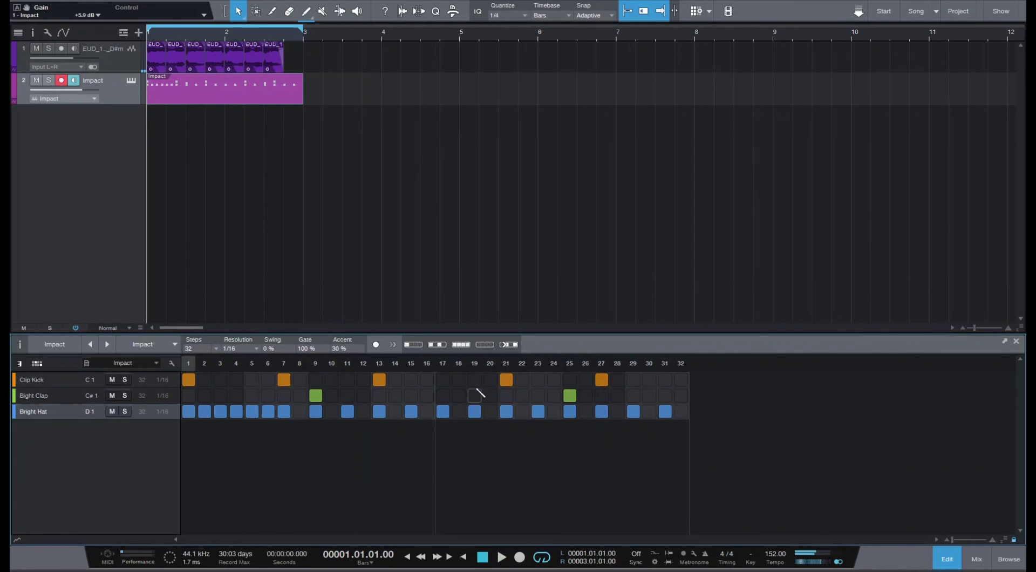
left_click_drag(501, 414, 544, 413)
key("space")
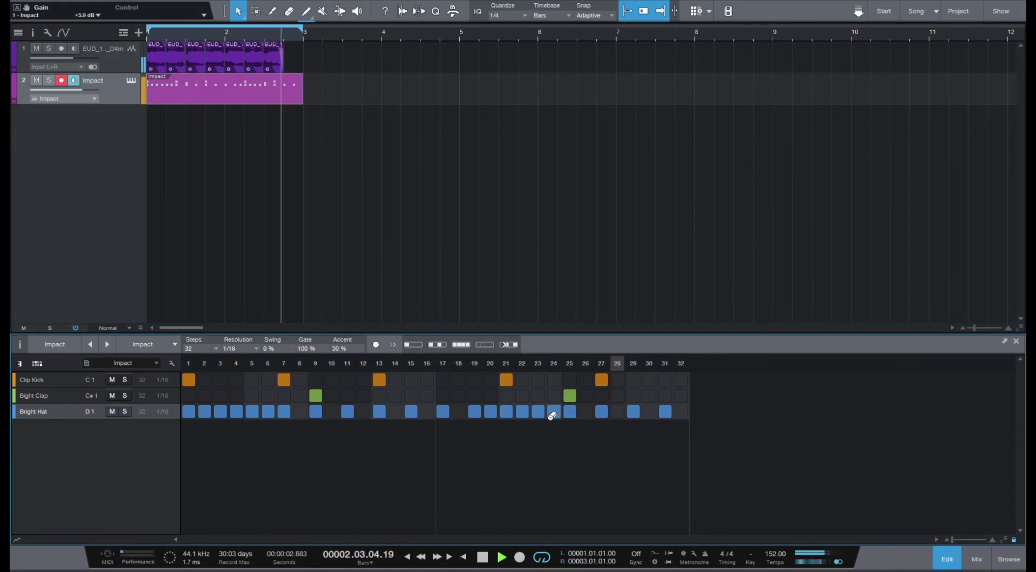
key("F3")
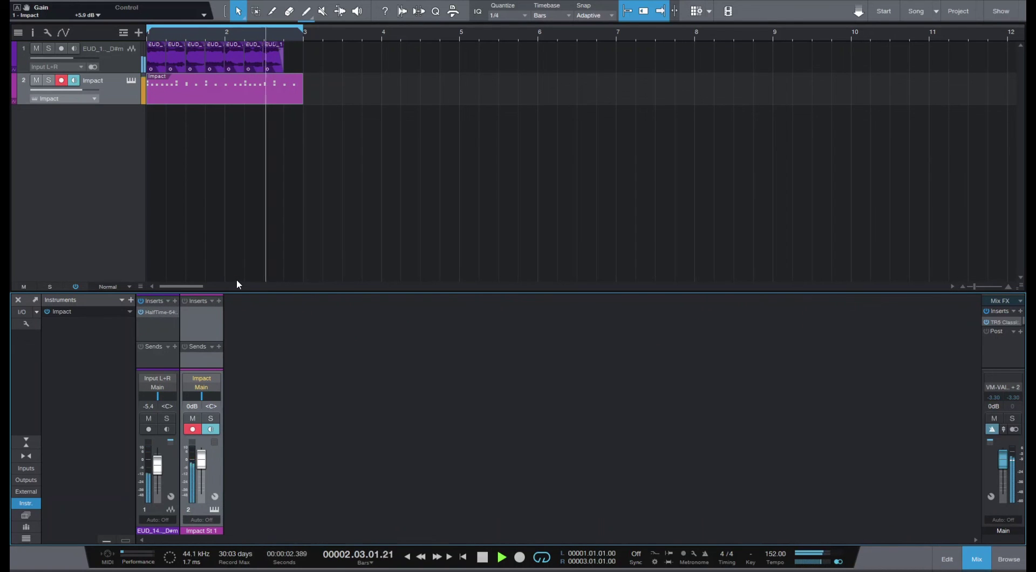
- Stop playback, then select and deselect the seven guitar events twice without changing them
key("space")
left_click(394, 88)
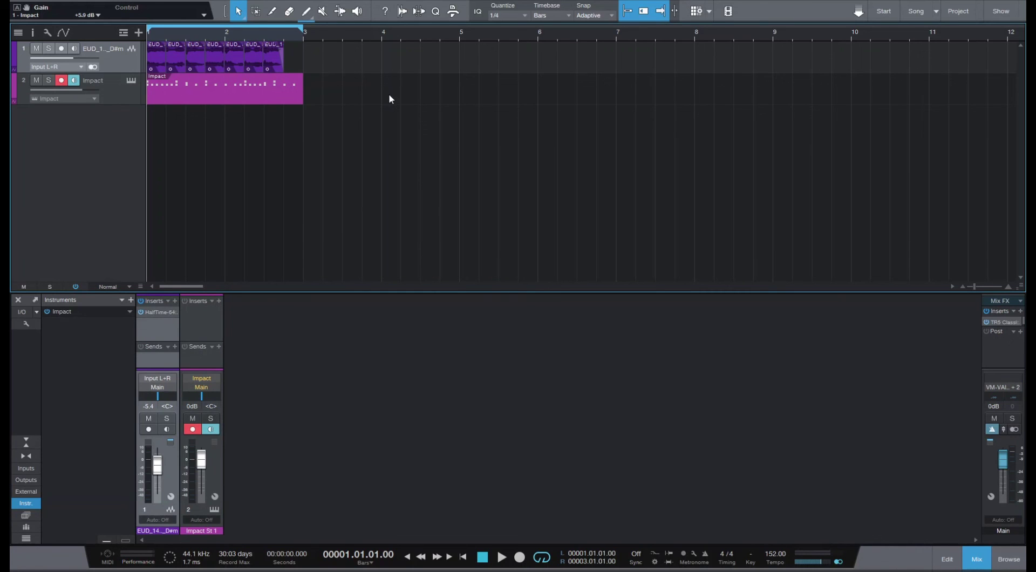
left_click_drag(358, 64, 111, 51)
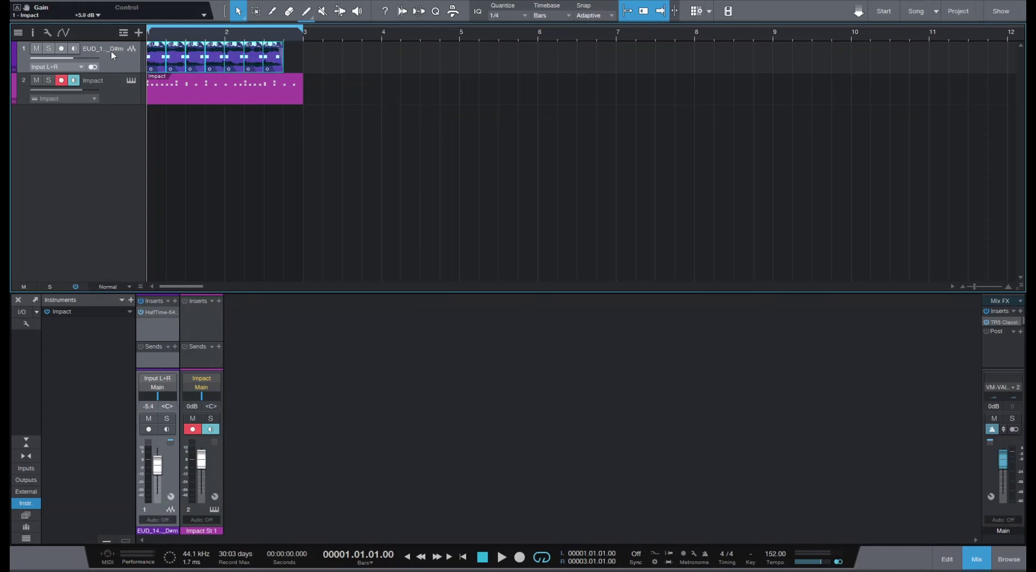
left_click(291, 63)
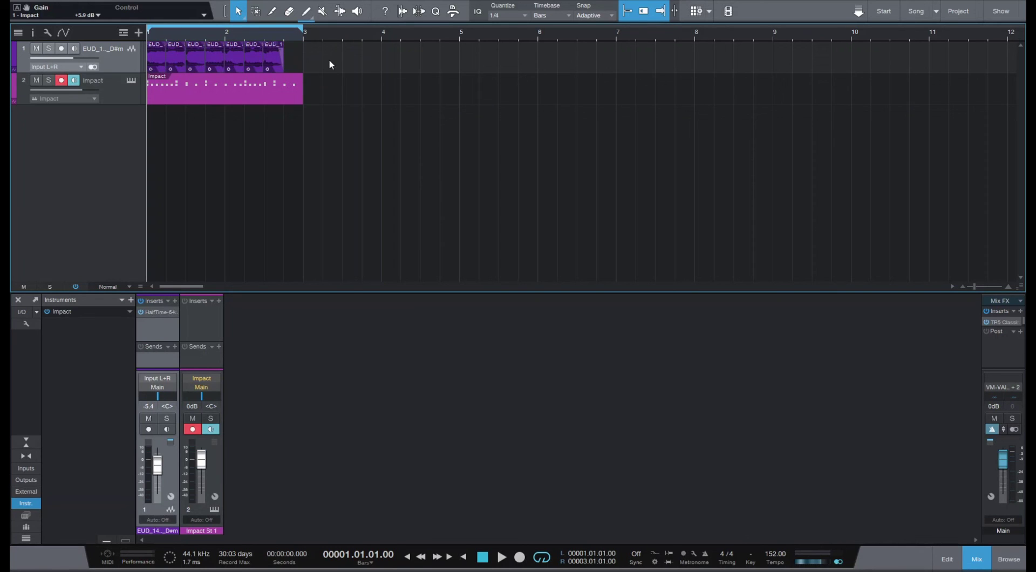
left_click_drag(327, 65, 222, 51)
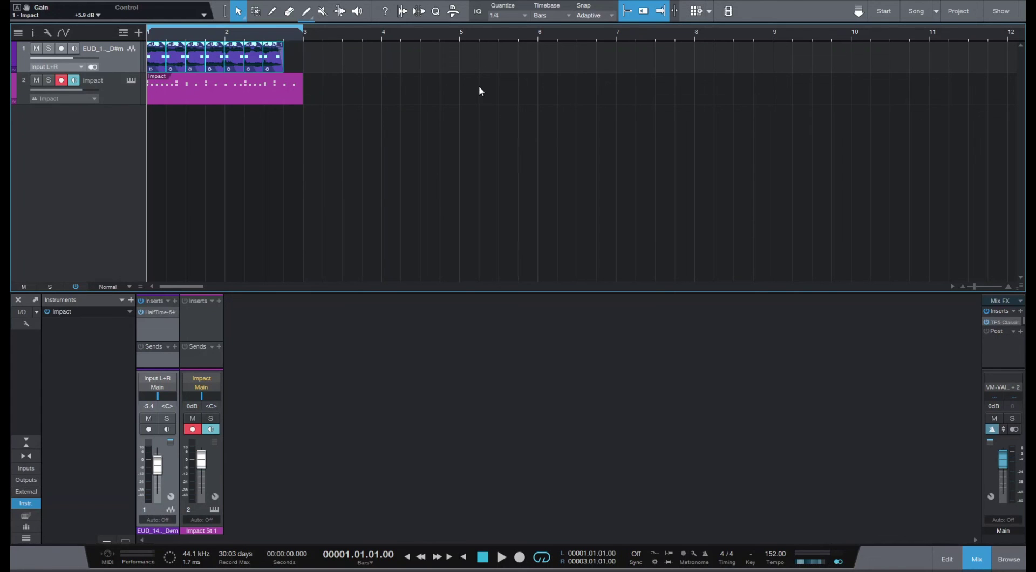
left_click(341, 74)
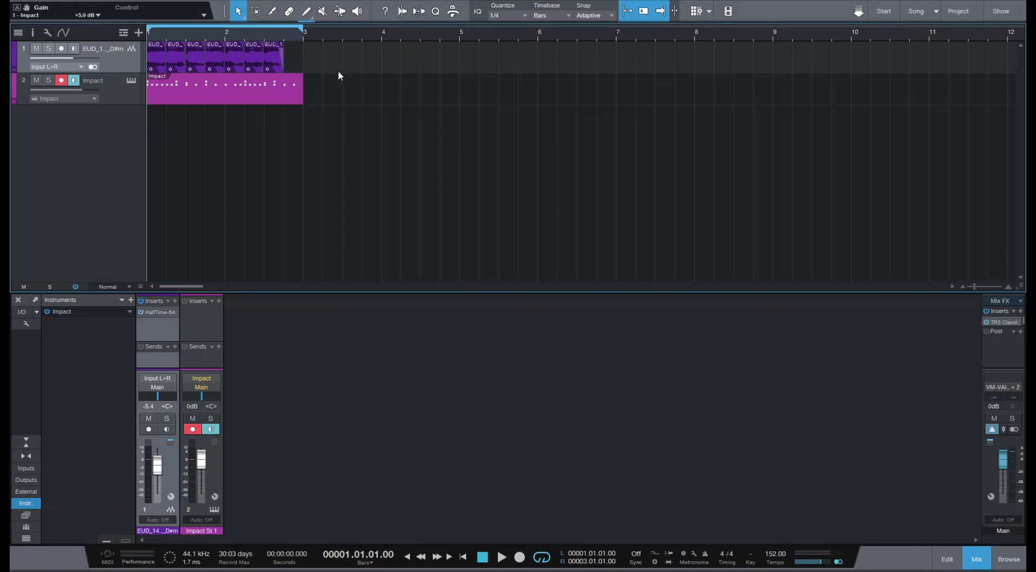